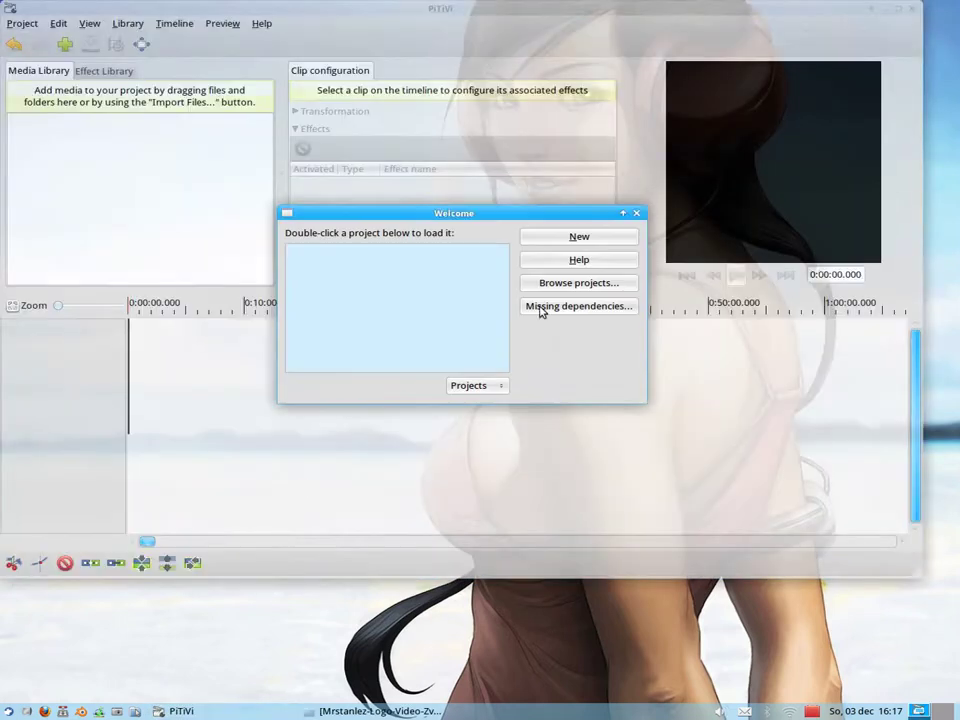
- Dismiss the welcome dialog and add test.mp3 from the file manager's Mrstanlez-Logo-Video-Zvuk folder to the start of the timeline
click(638, 214)
click(380, 711)
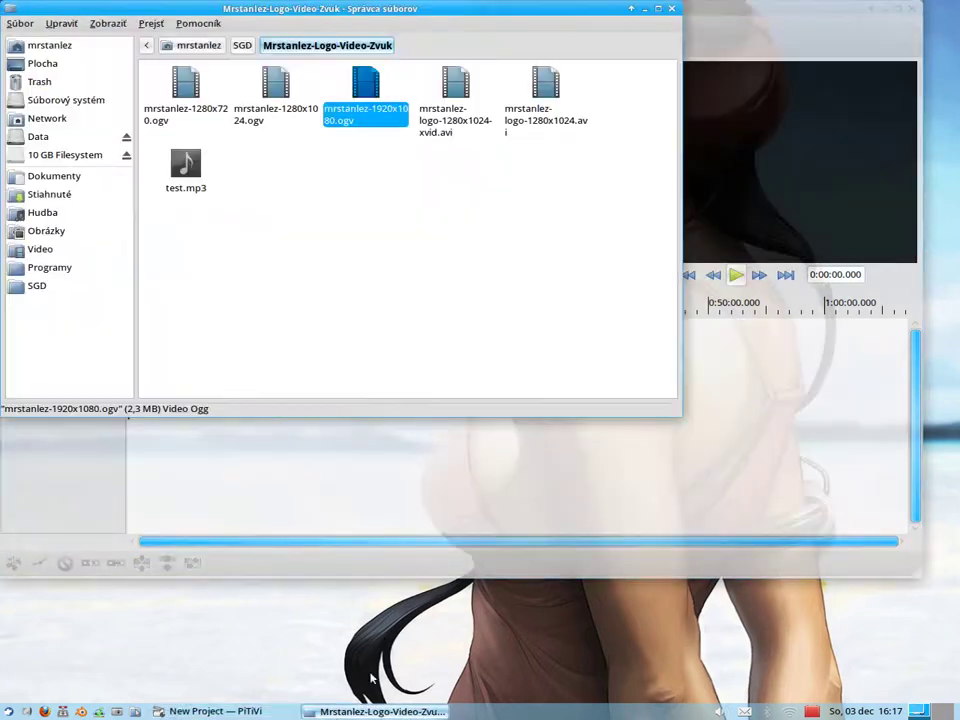
drag(754, 14, 787, 133)
click(628, 95)
drag(186, 163, 176, 428)
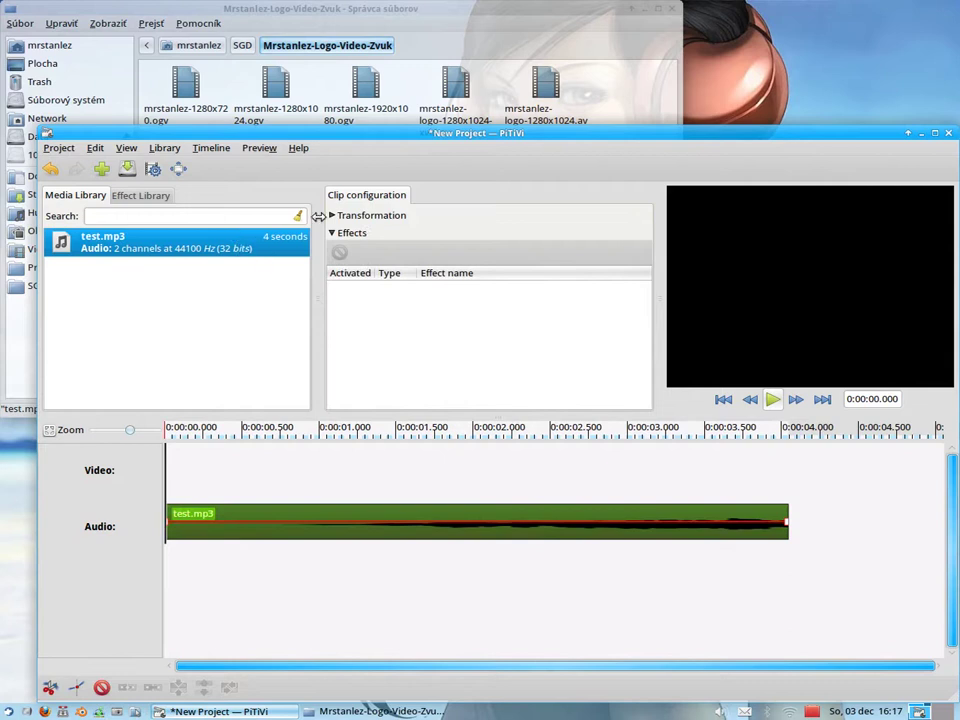
- Add mrstanlez-1920x1080.ogv to the start of the timeline and trim the end of test.mp3 to match the video clip's end
drag(365, 88, 160, 445)
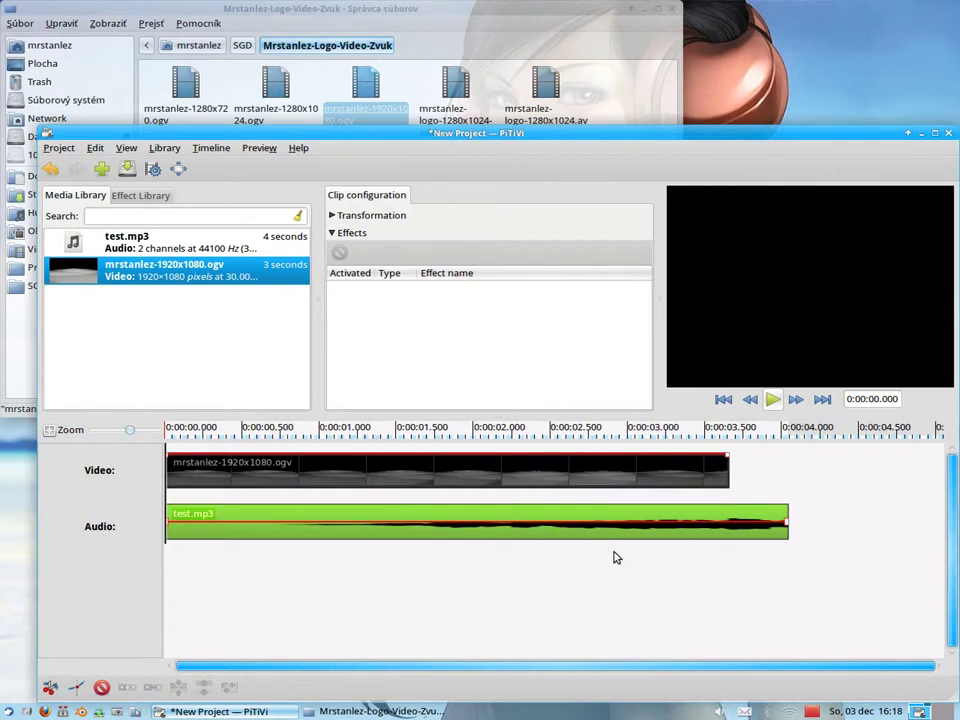
click(703, 568)
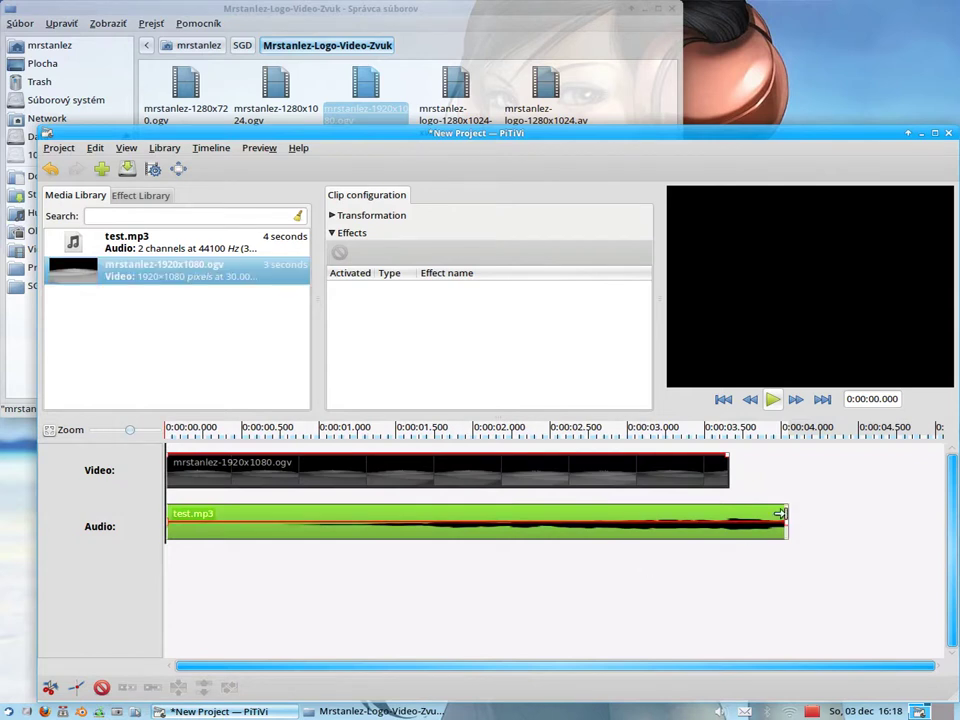
drag(788, 515, 728, 515)
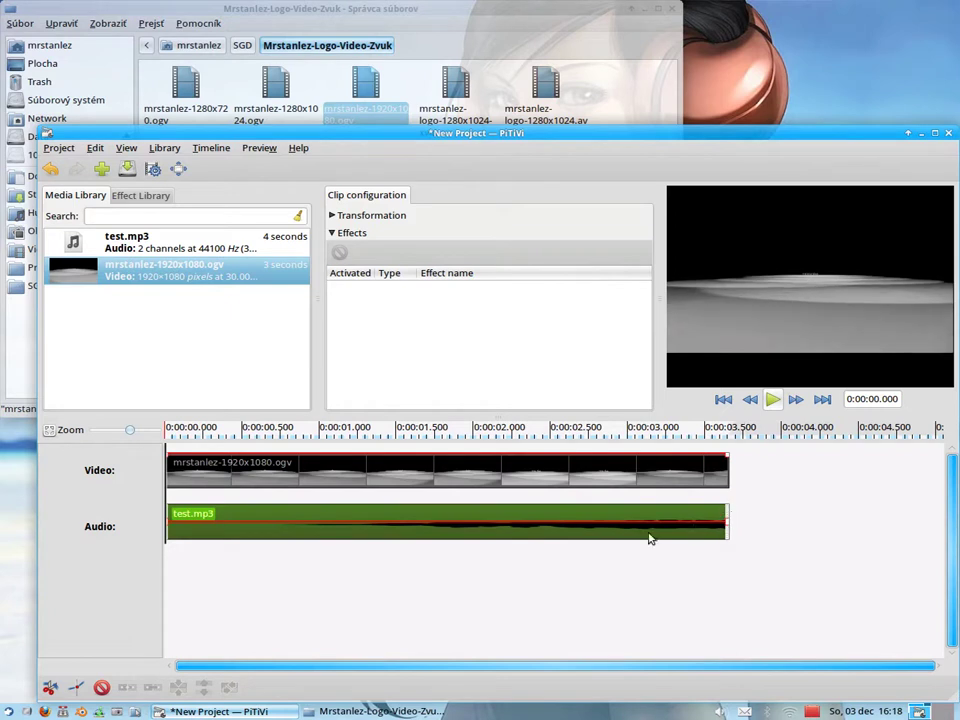
- Fade out test.mp3 by adding a volume keyframe at about 3.1 seconds and lowering the clip's end keyframe to the minimum
click(637, 430)
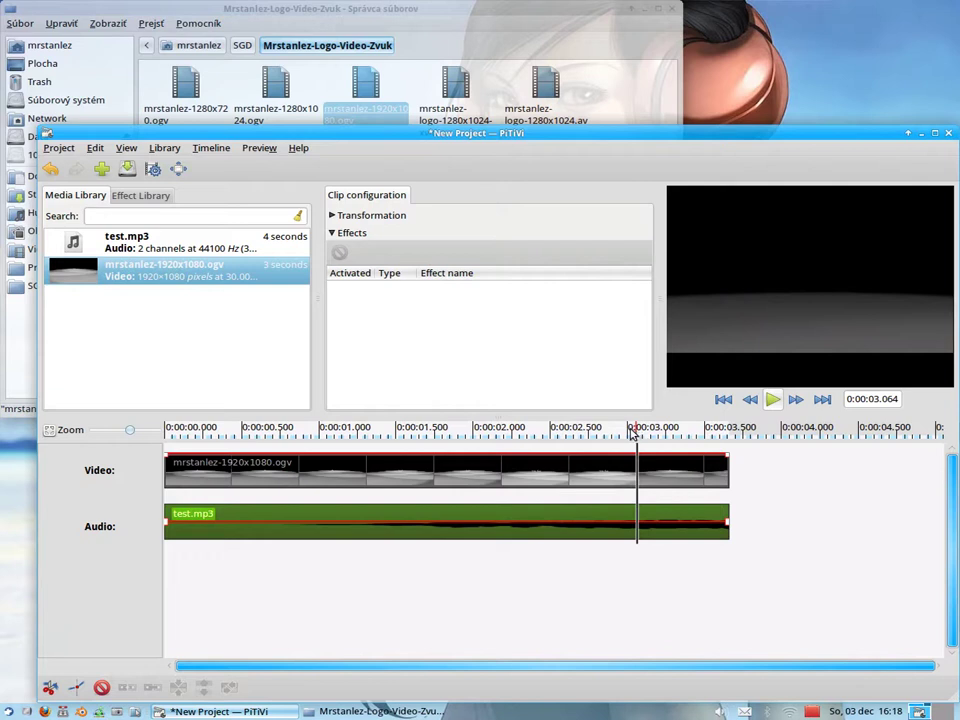
click(629, 431)
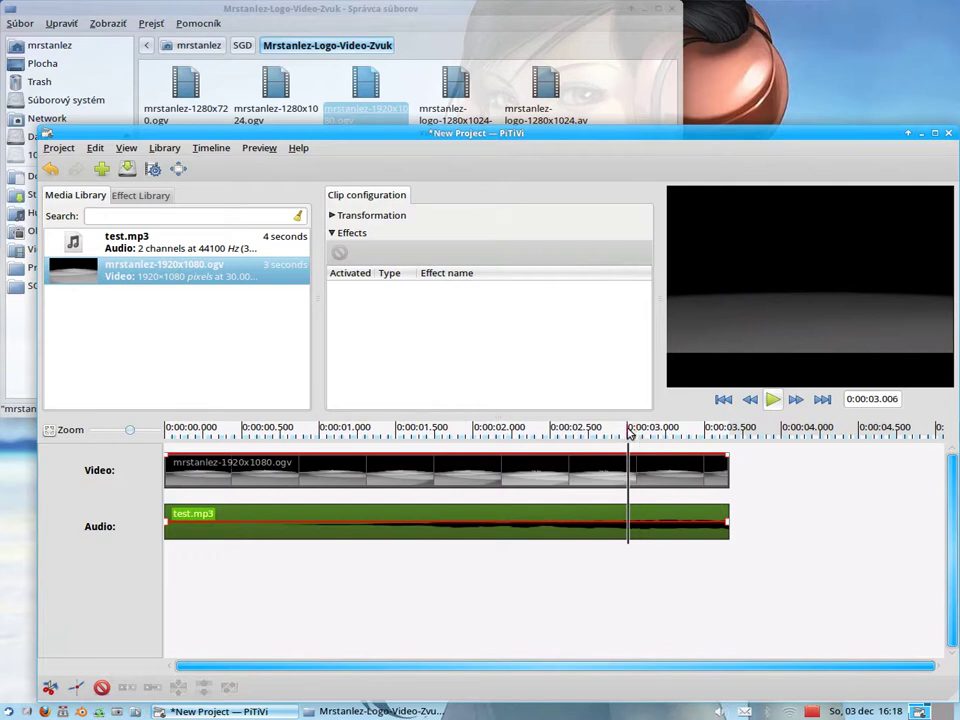
click(621, 433)
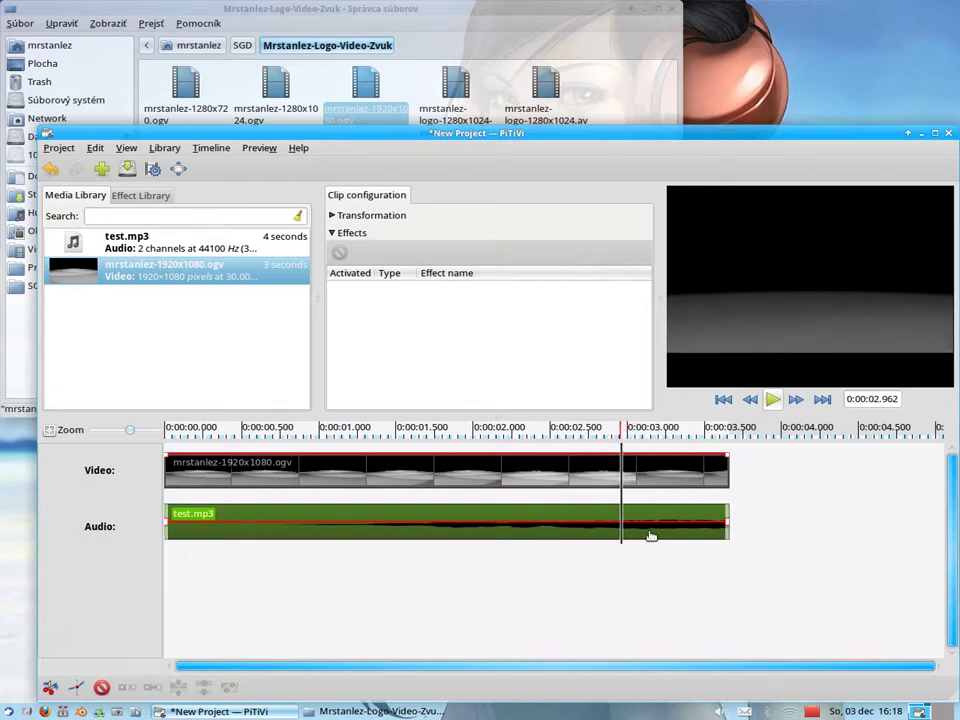
click(643, 432)
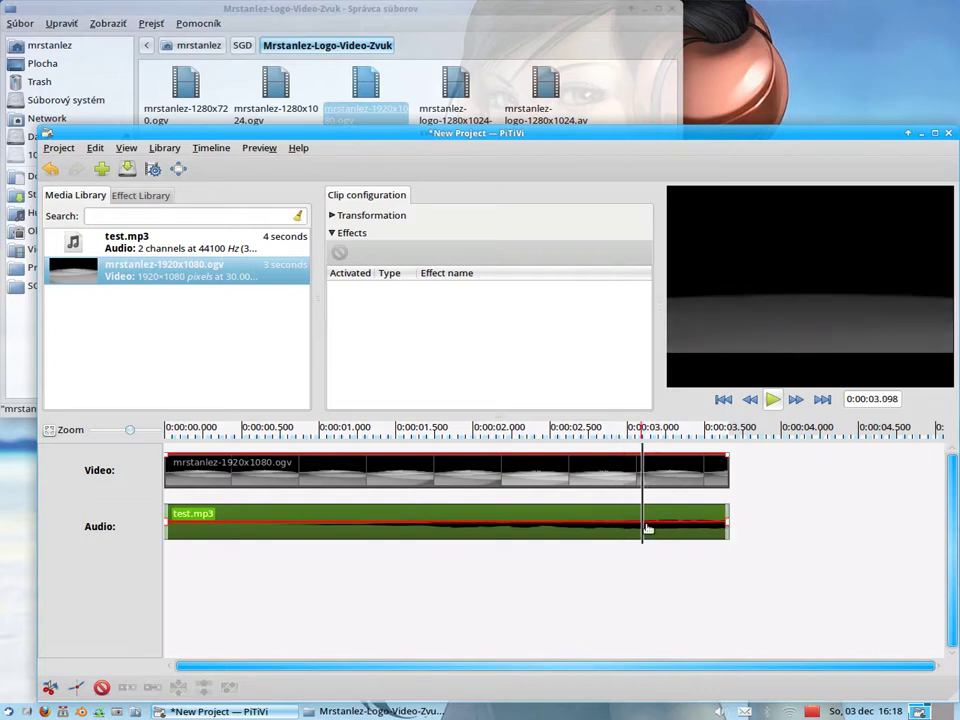
double_click(645, 521)
drag(727, 523, 731, 561)
- Set the render output folder to SGD and the container format to Avi
click(152, 170)
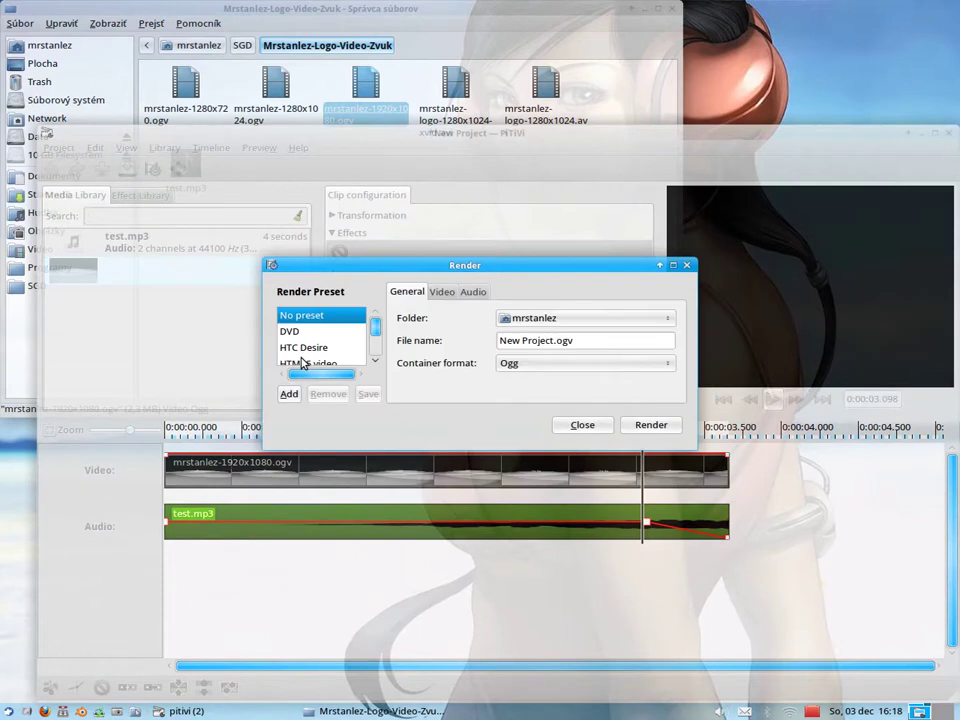
click(518, 318)
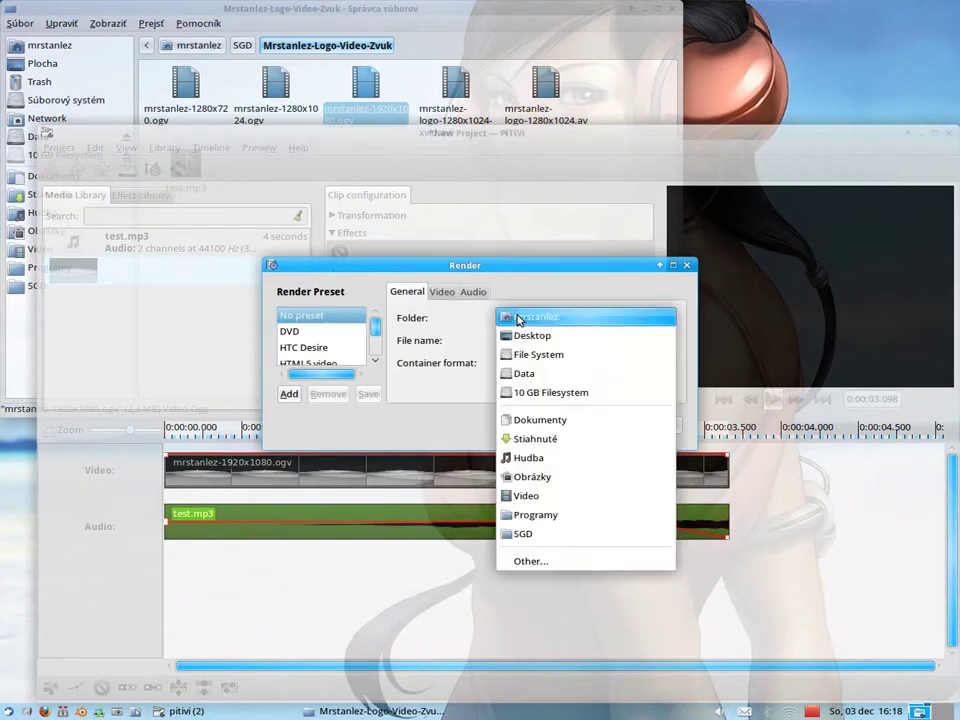
click(522, 533)
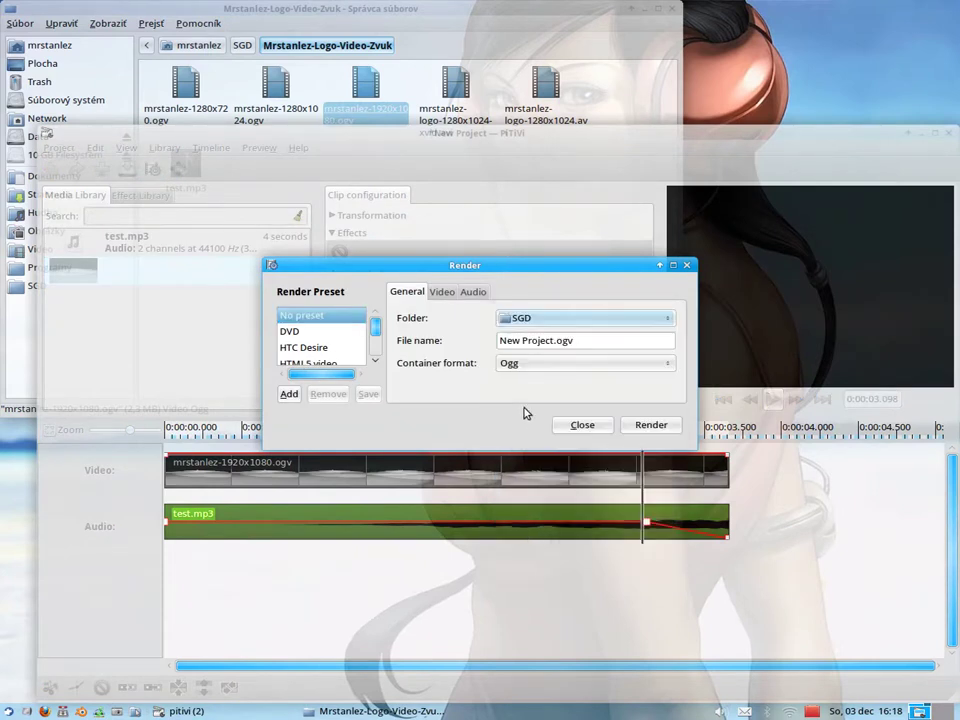
click(517, 366)
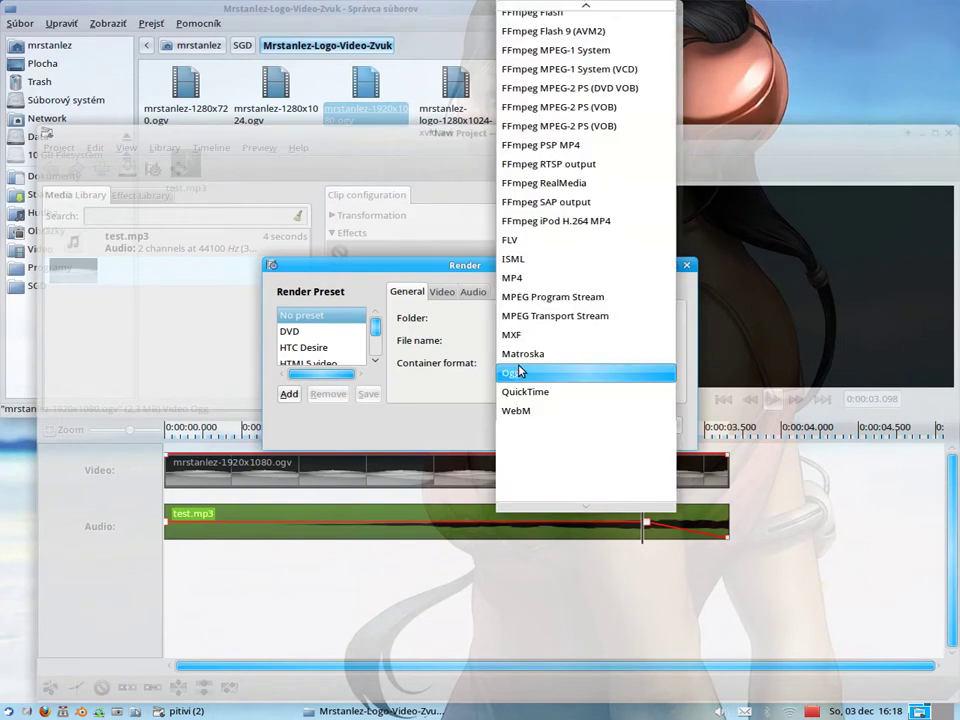
mouse_move(542, 5)
click(549, 51)
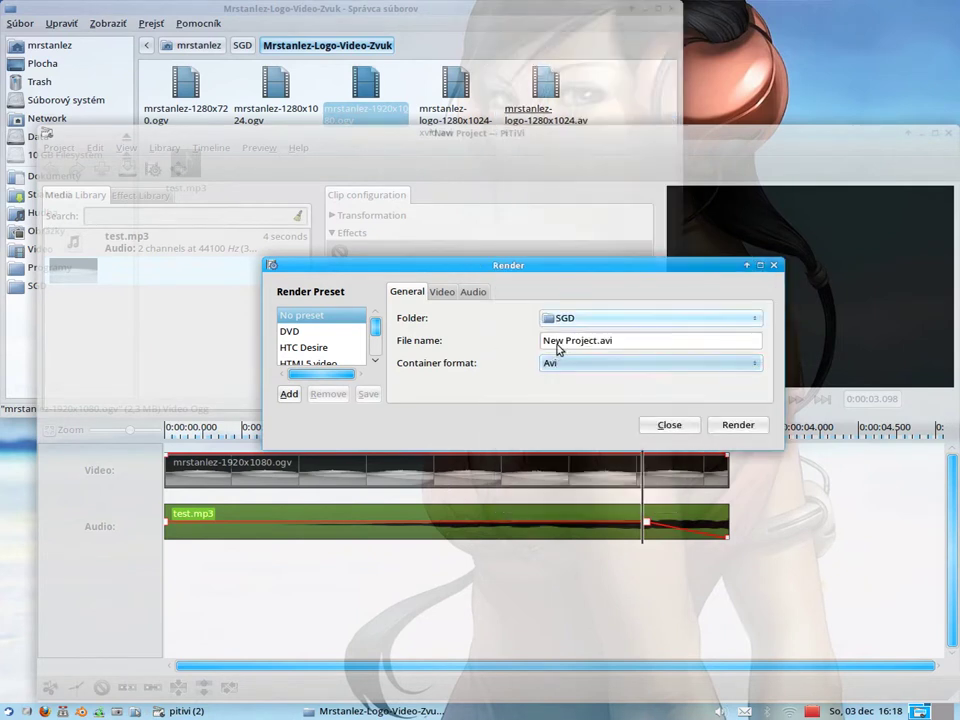
click(442, 292)
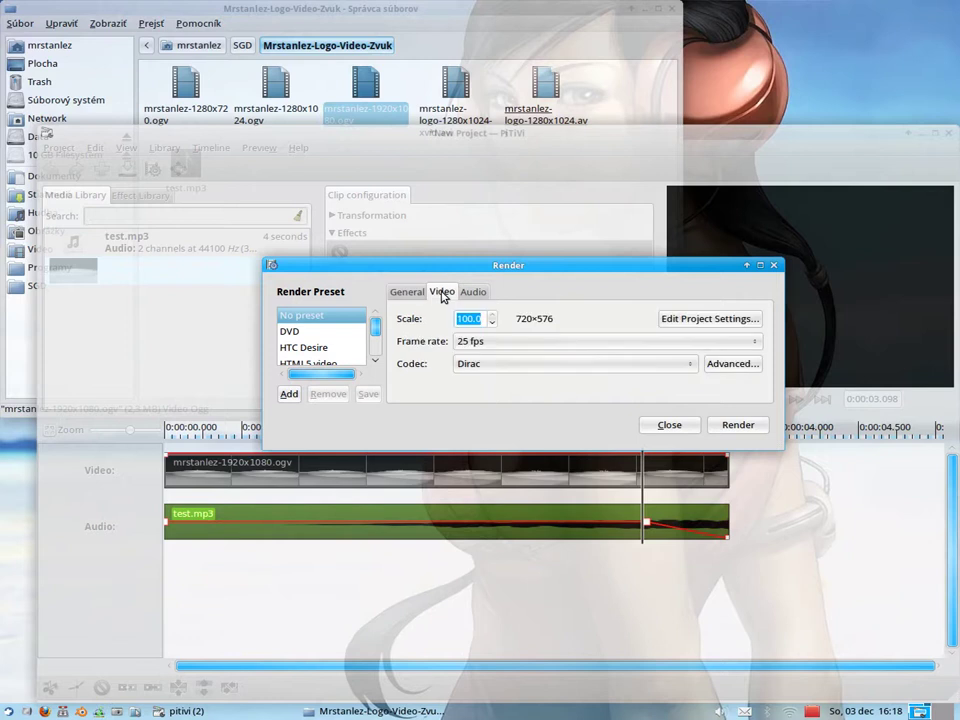
- Copy the base name of mrstanlez-1920x1080.ogv from its rename prompt in the file manager and cancel the rename
click(386, 117)
right_click(377, 108)
click(446, 238)
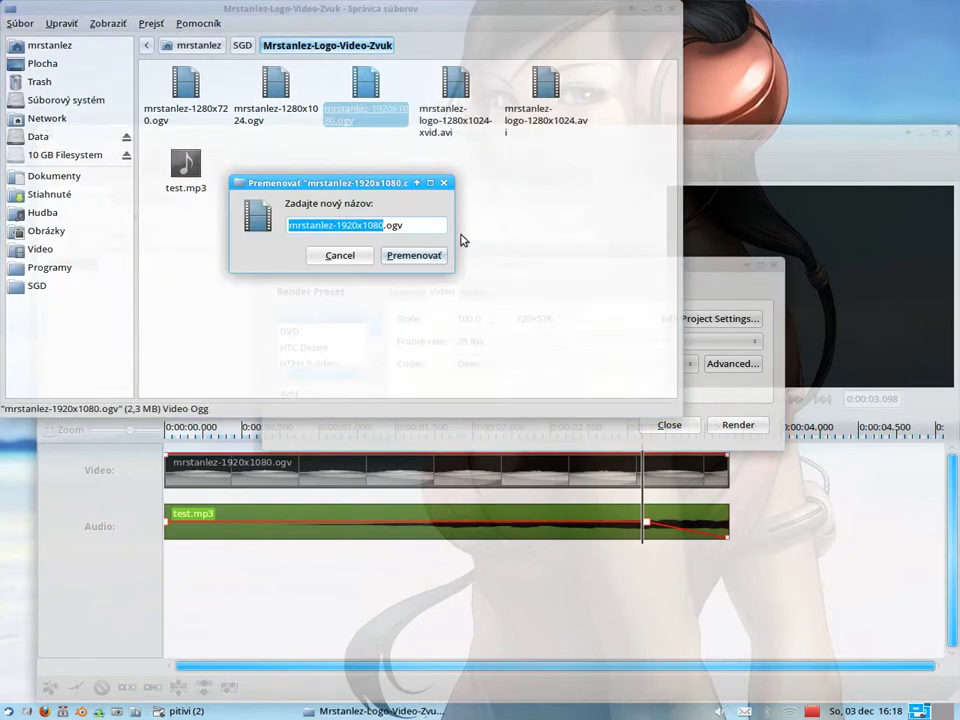
click(345, 259)
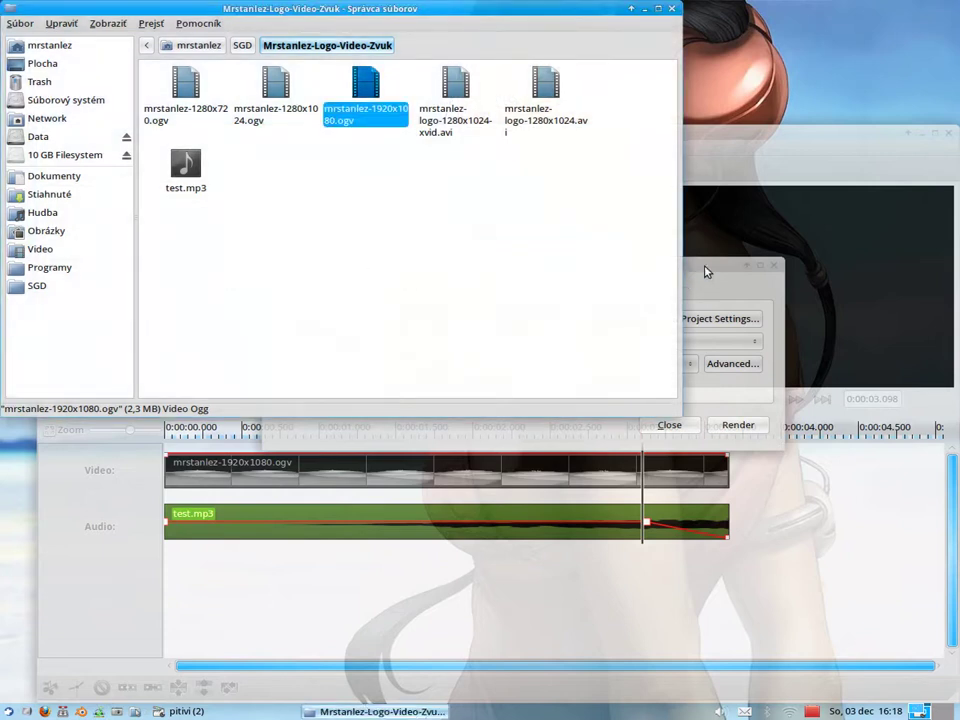
- Return to the render settings and set the video codec to XviD
click(705, 271)
click(488, 368)
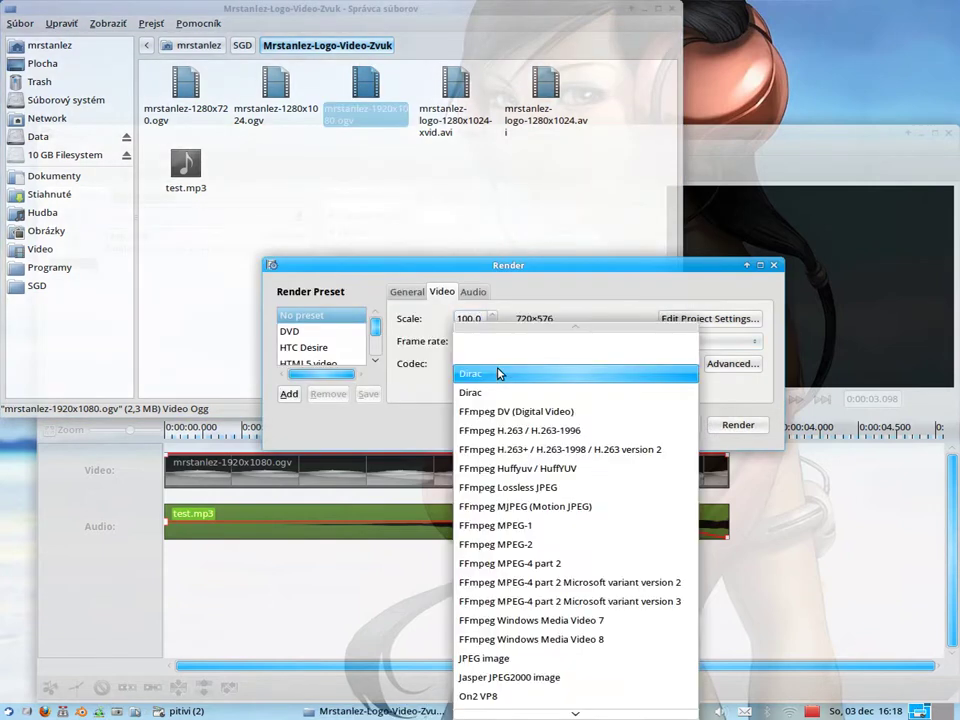
mouse_move(536, 707)
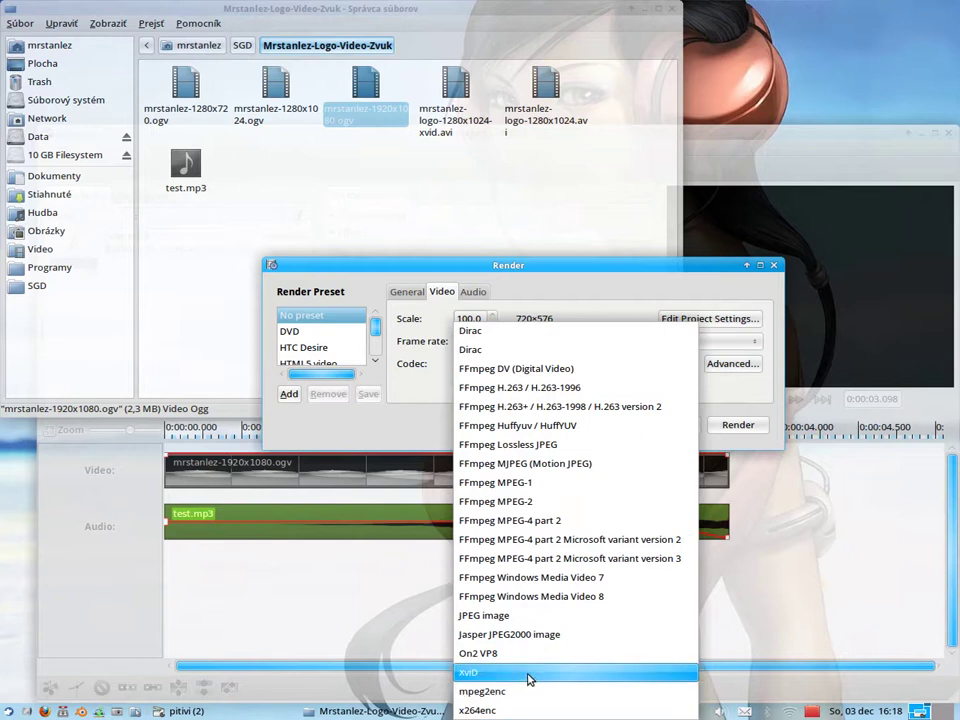
click(528, 675)
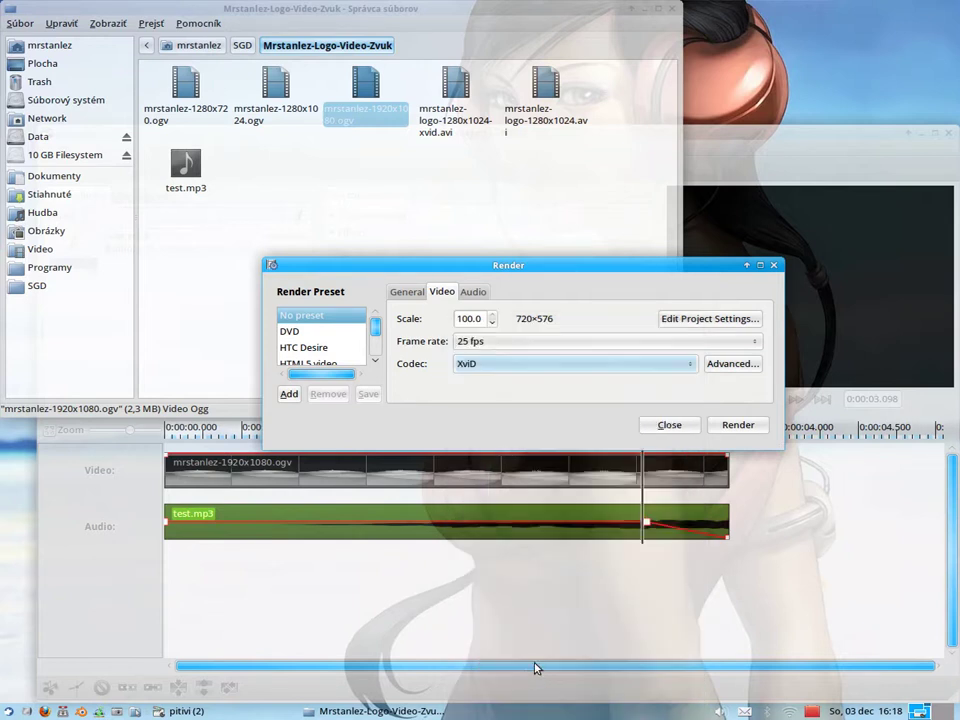
- Apply the HDV 1080i30 video preset in the project settings, with a frame rate of 30 fps and a width of 1920 pixels
click(700, 319)
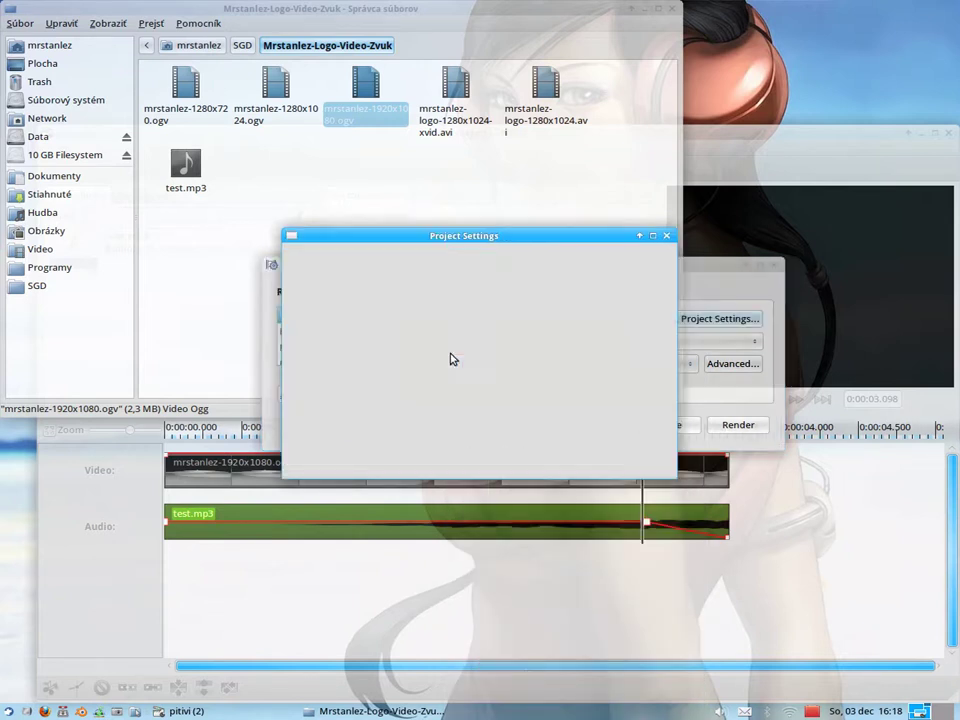
scroll(330, 375, down, 1)
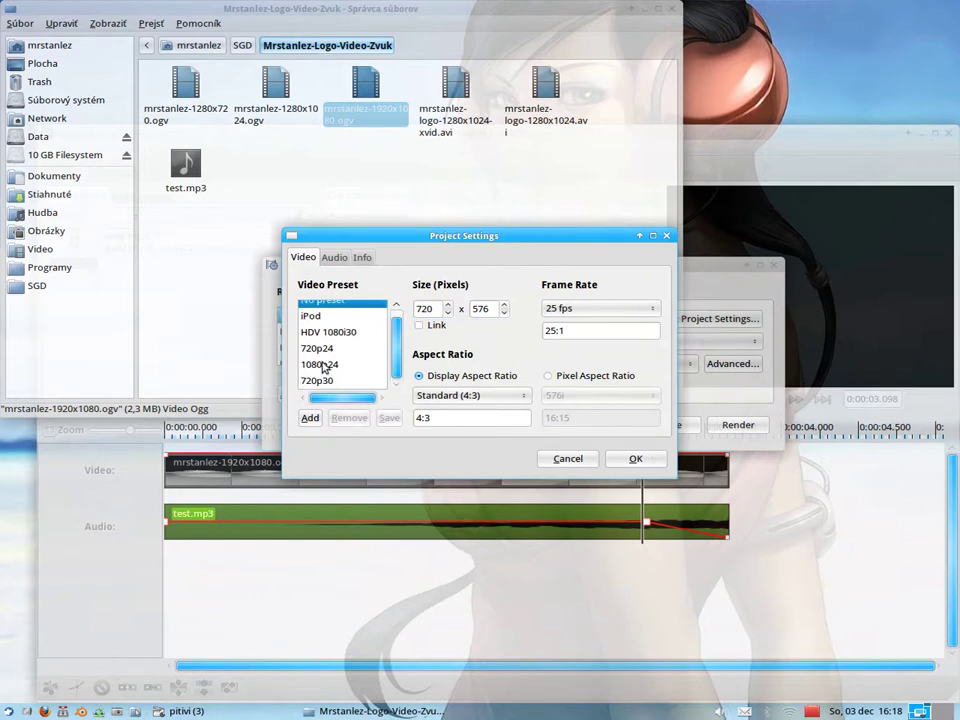
click(334, 333)
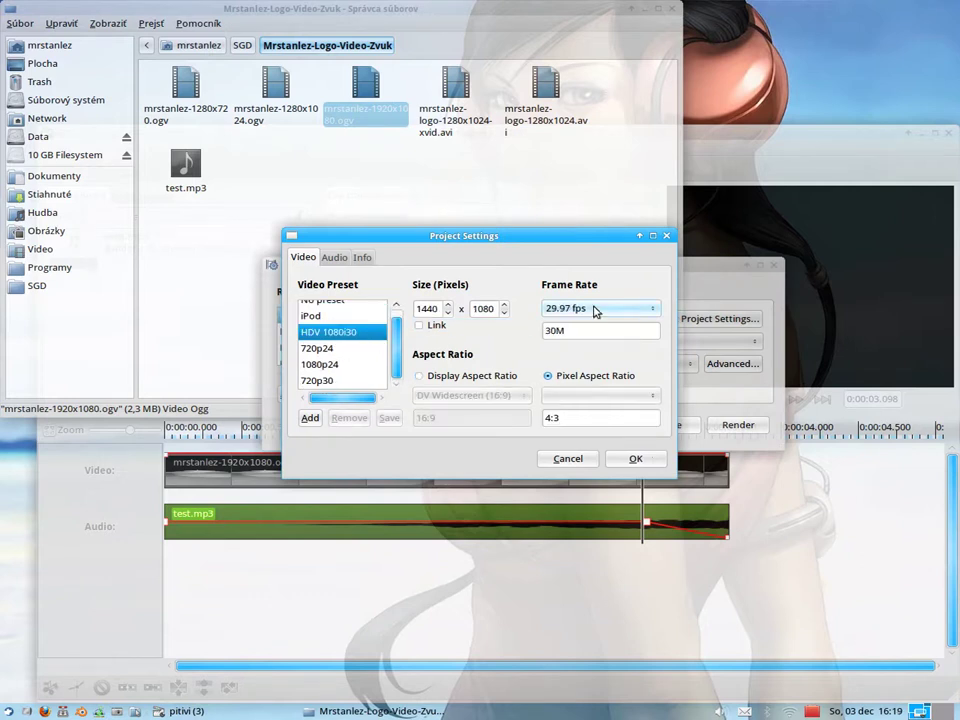
click(596, 310)
click(585, 326)
scroll(399, 336, up, 1)
double_click(425, 308)
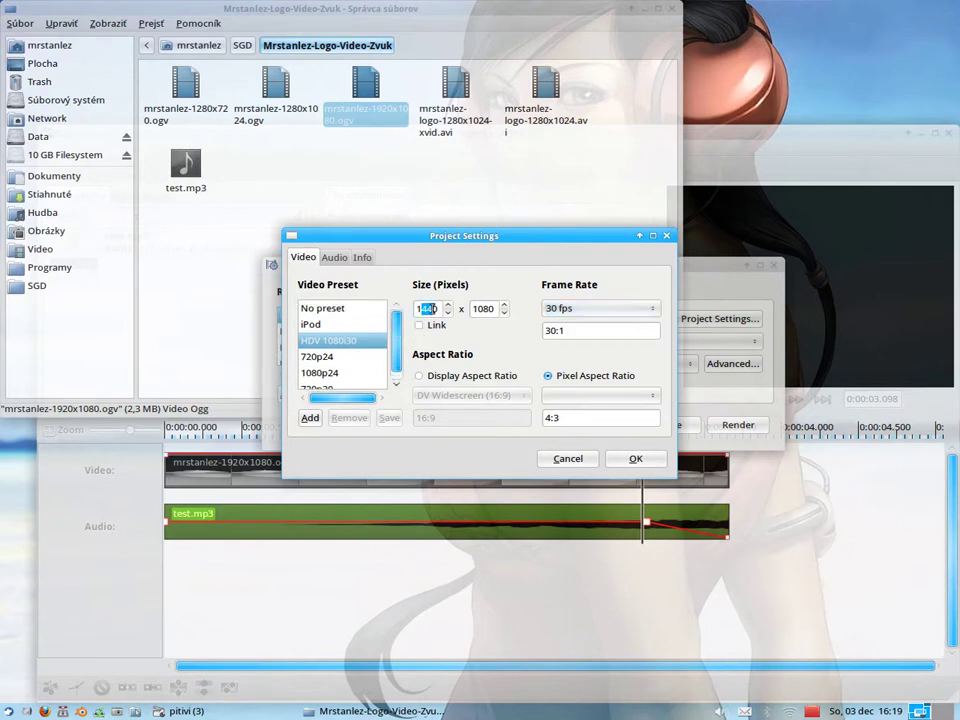
text(192)
- Set the project title to mrstanlez-1920x1080 and accept the project settings
click(335, 258)
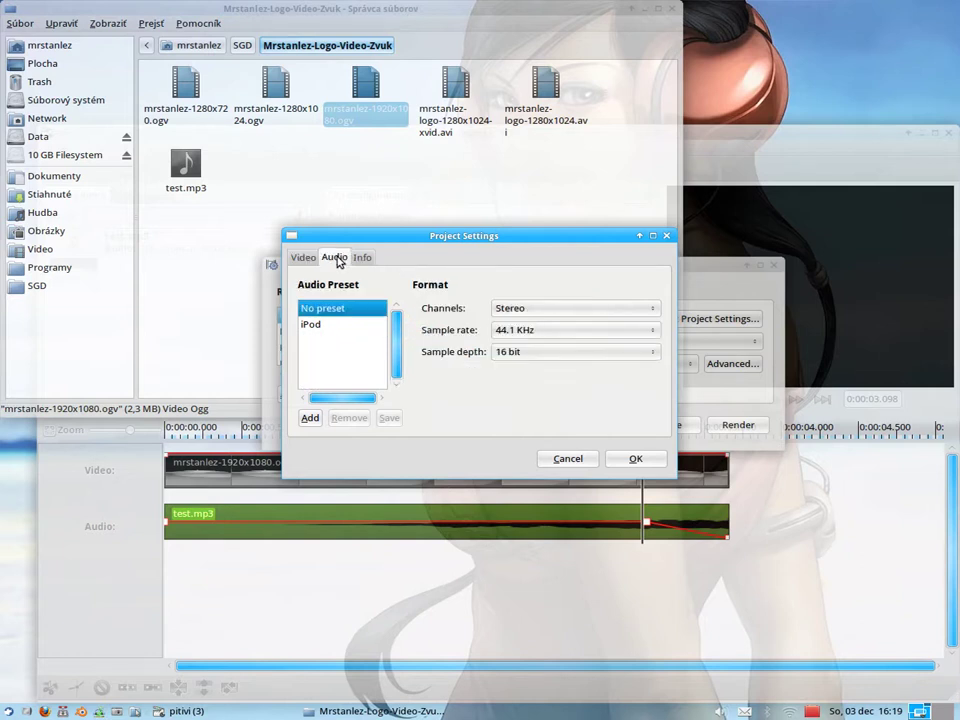
click(362, 257)
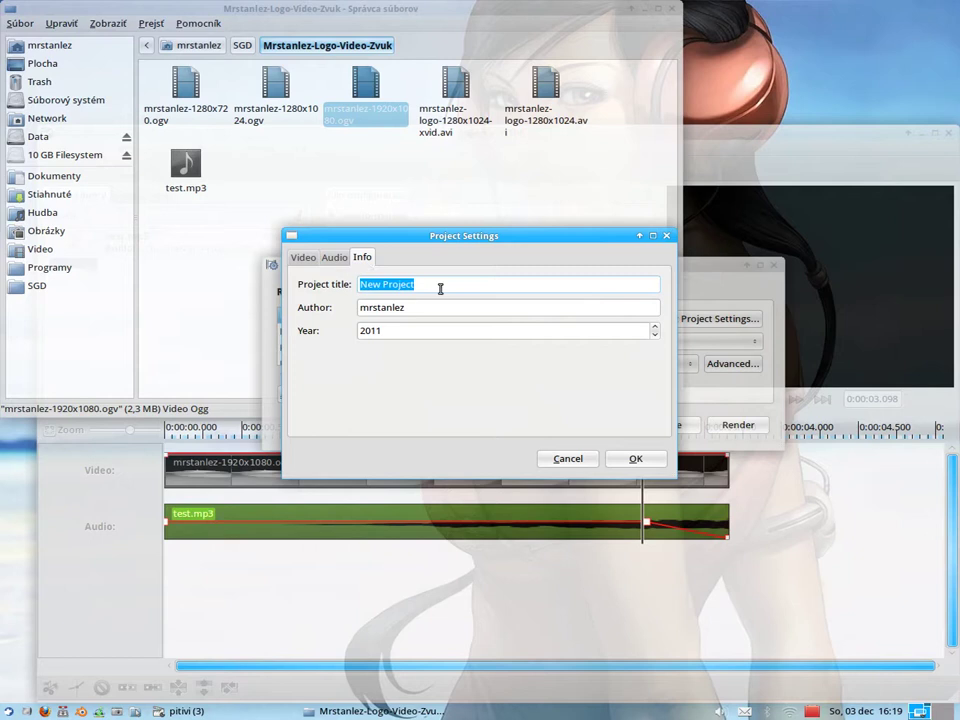
text(mrstanlez-1920x1080)
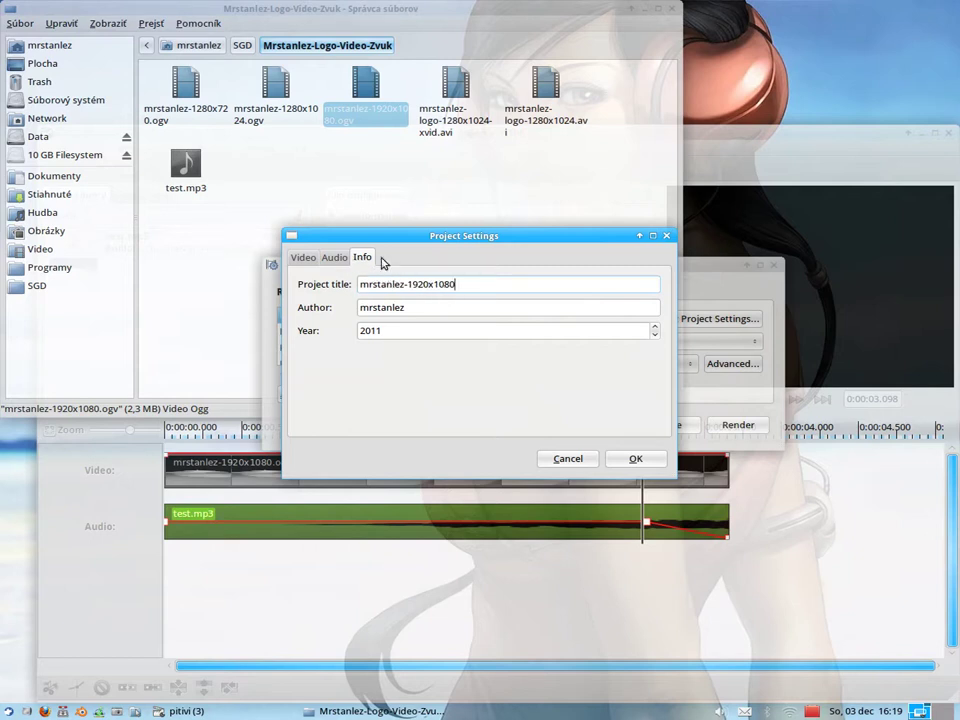
click(326, 258)
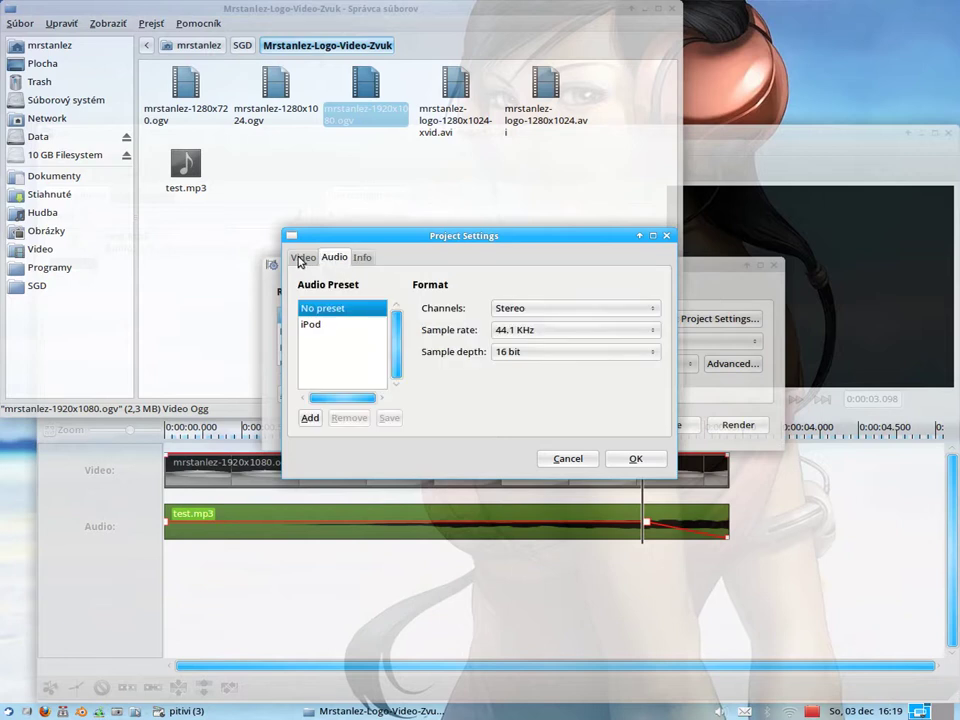
click(300, 262)
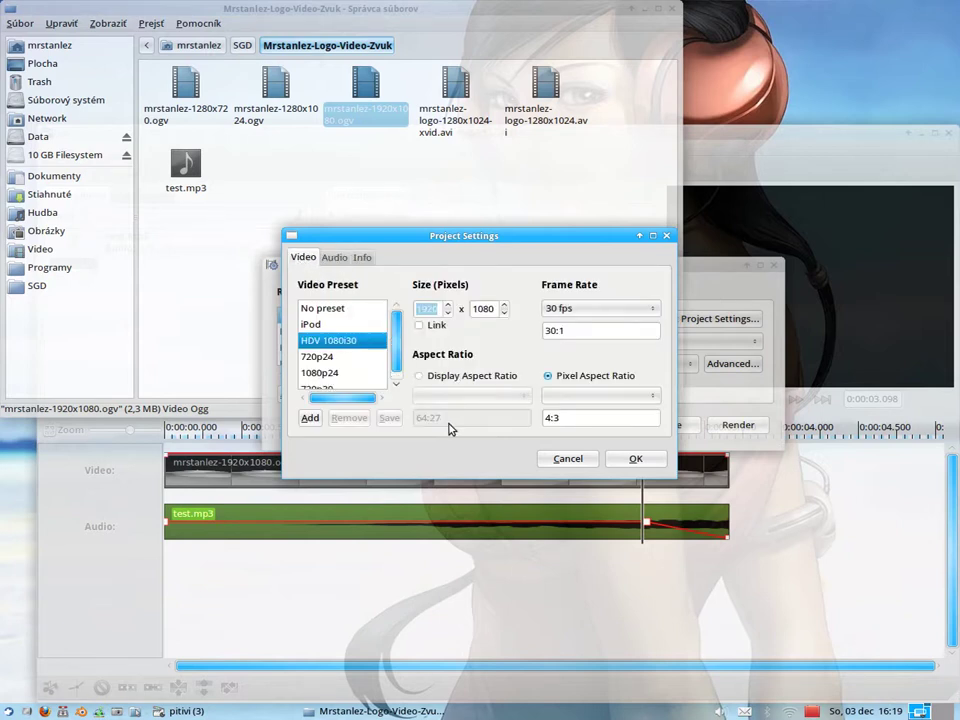
click(638, 459)
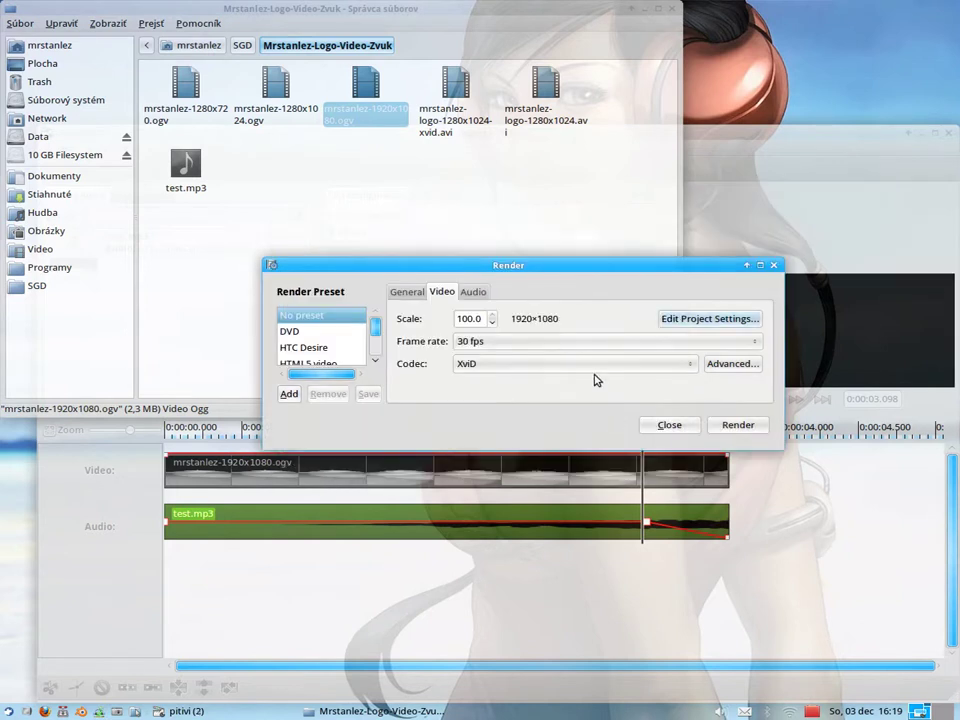
- Set the render's audio codec to L.A.M.E. mp3
click(472, 293)
click(534, 385)
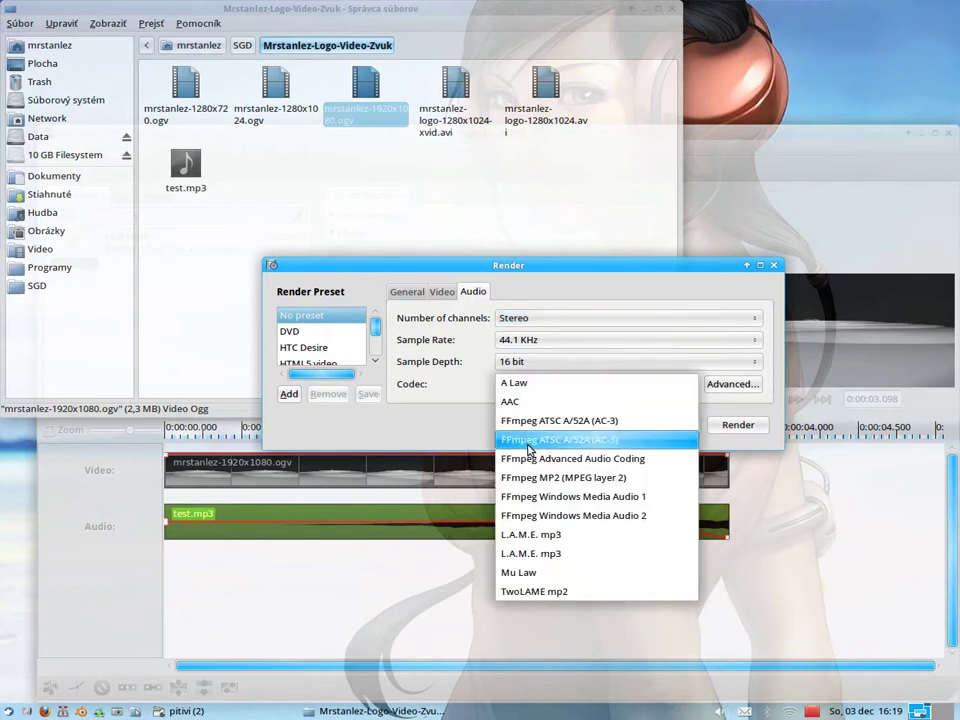
click(552, 552)
- Name the output file mrstanlez-1920x1080-xvid.avi, roll up the file manager window and start rendering the movie
click(416, 293)
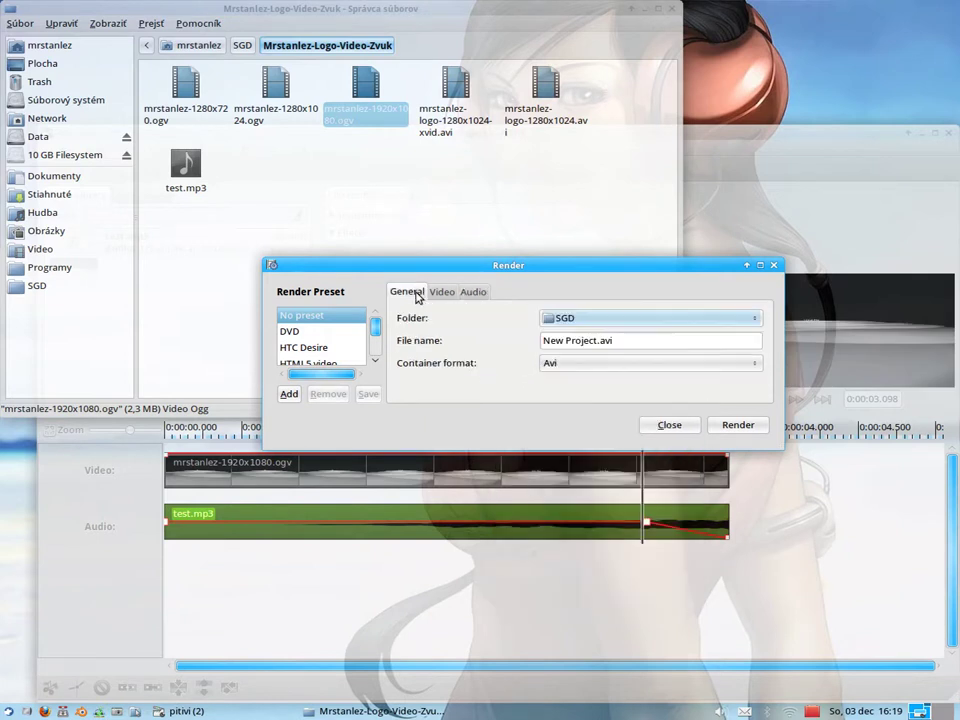
drag(598, 340, 534, 338)
text(mrstanlez-1920x1080)
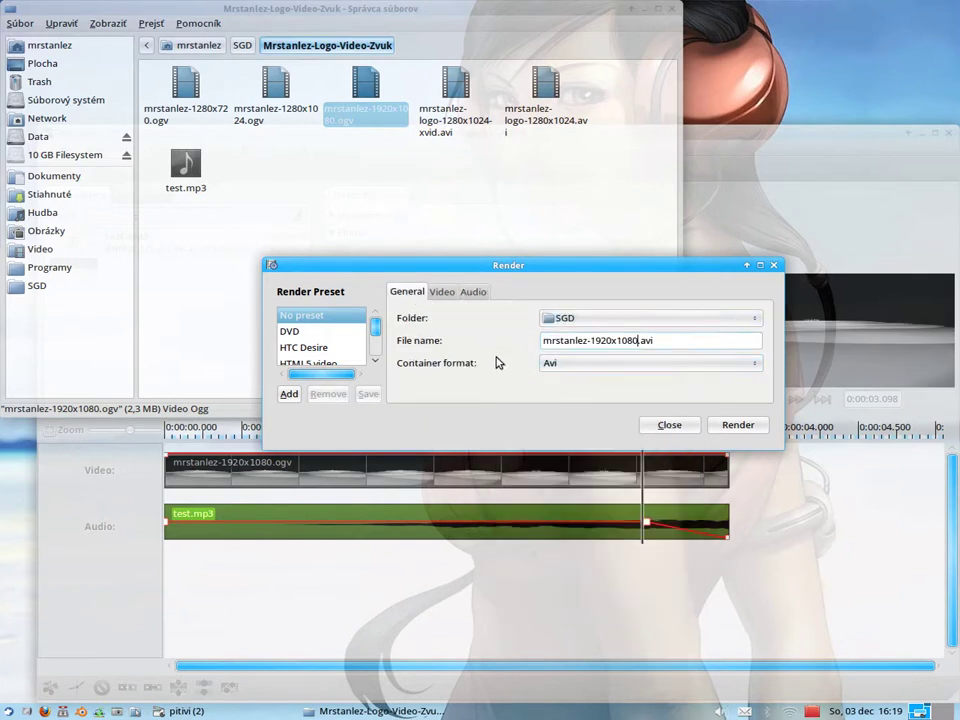
text(-xvid)
click(669, 425)
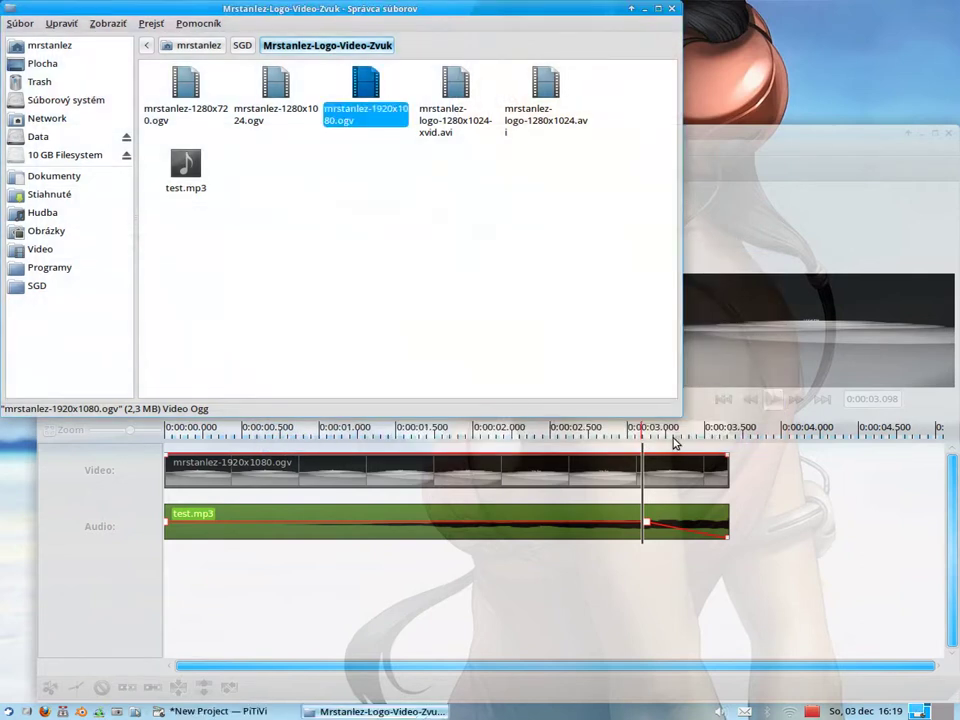
click(632, 9)
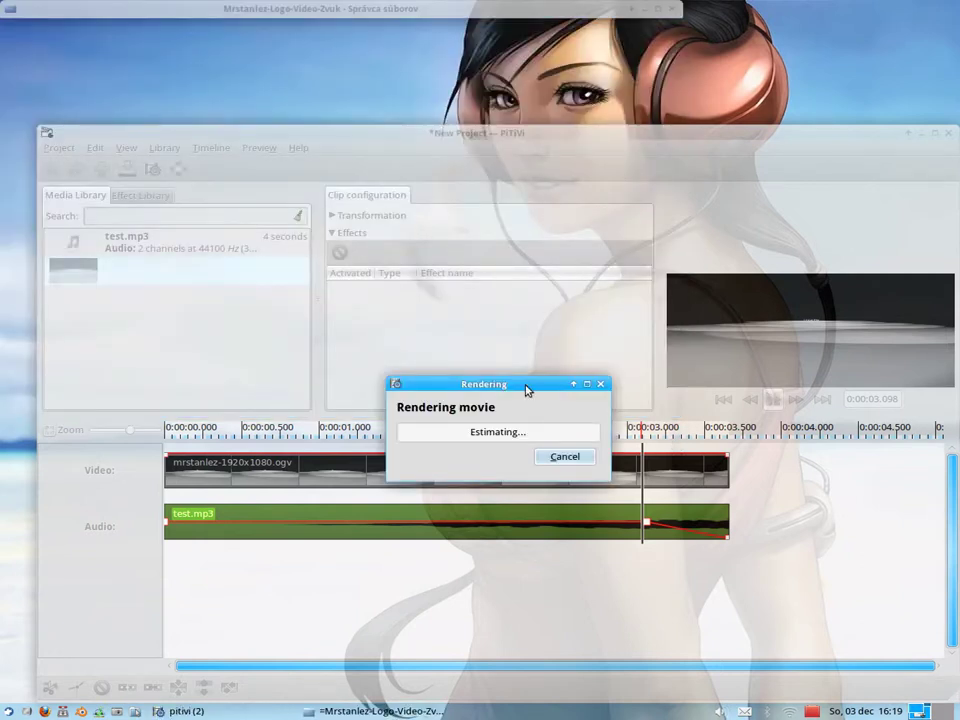
- Move the rendering progress window away from the timeline clips while the XviD movie renders
drag(527, 389, 491, 301)
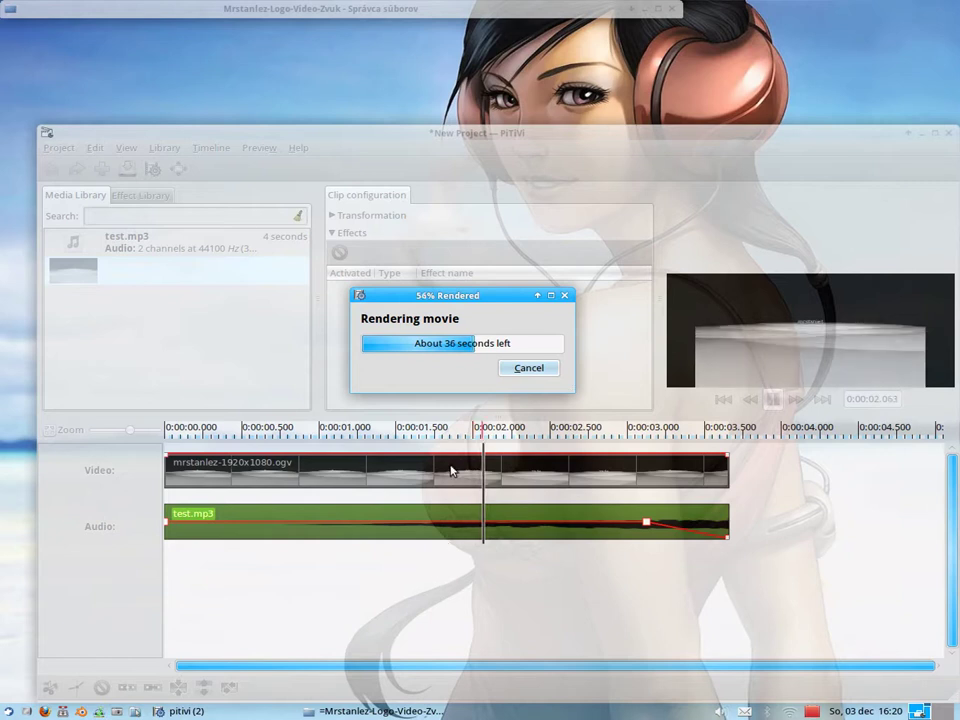
drag(489, 296, 861, 568)
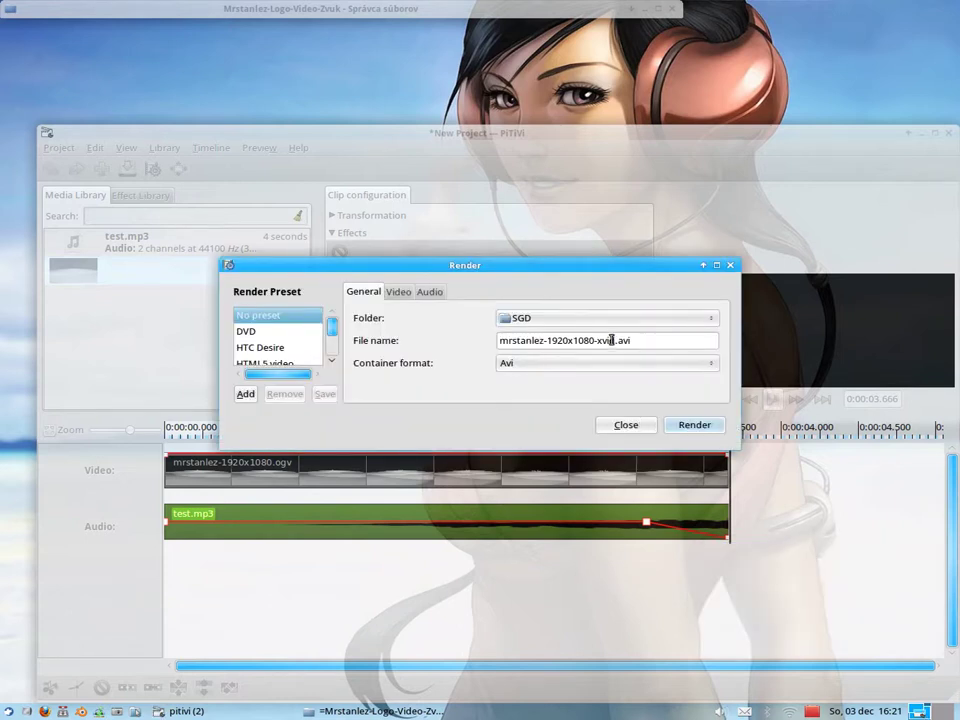
- Shorten the render's output file name to mrstanlez-1920x1080.avi
click(614, 340)
key(BackSpace)
key(BackSpace)
key(BackSpace)
key(BackSpace)
key(BackSpace)
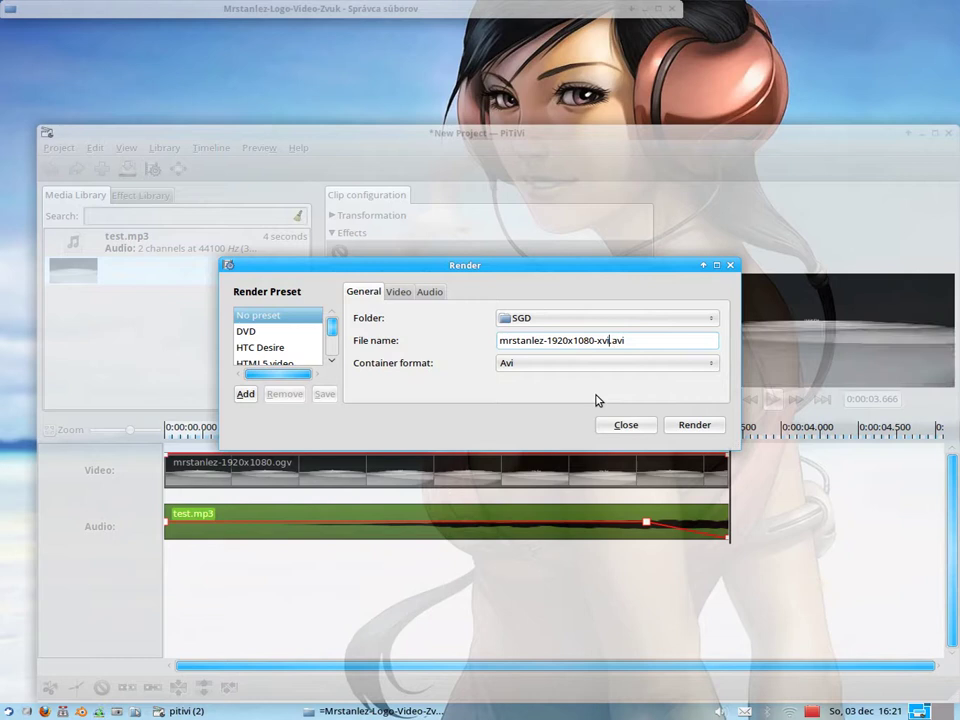
- Set the render's video codec to x264enc and look through its advanced encoder properties without altering them
click(398, 291)
click(456, 363)
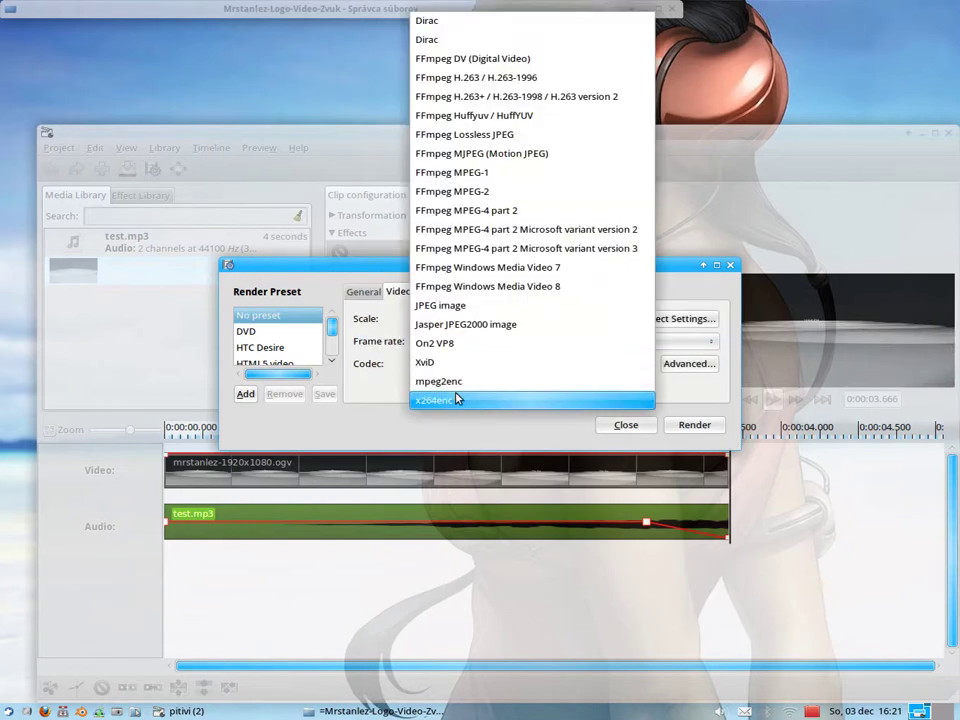
click(456, 400)
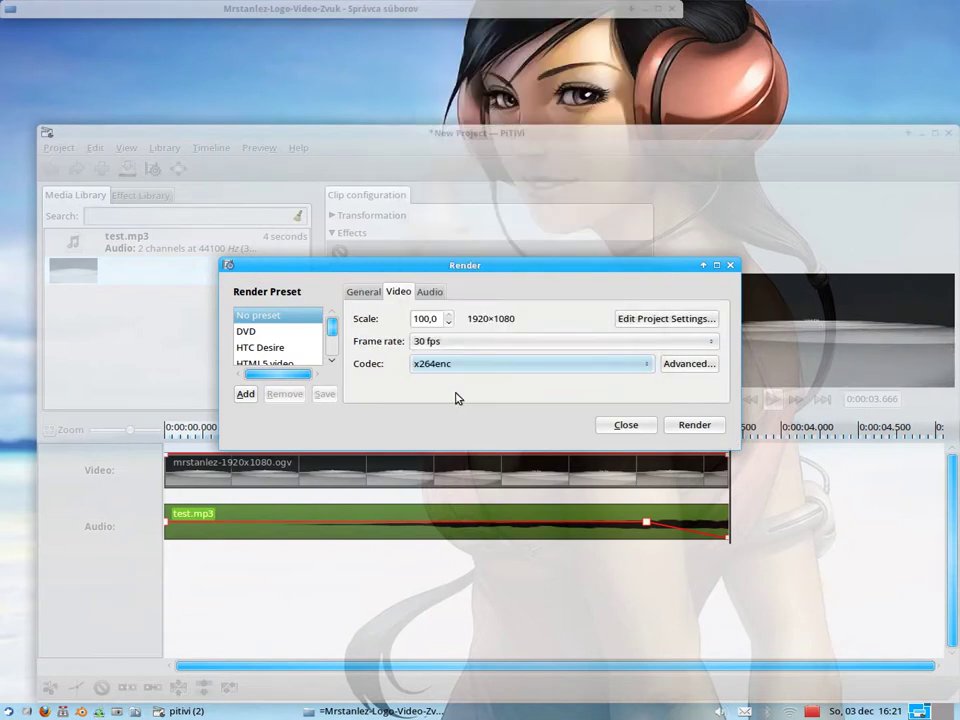
click(668, 368)
drag(658, 279, 660, 480)
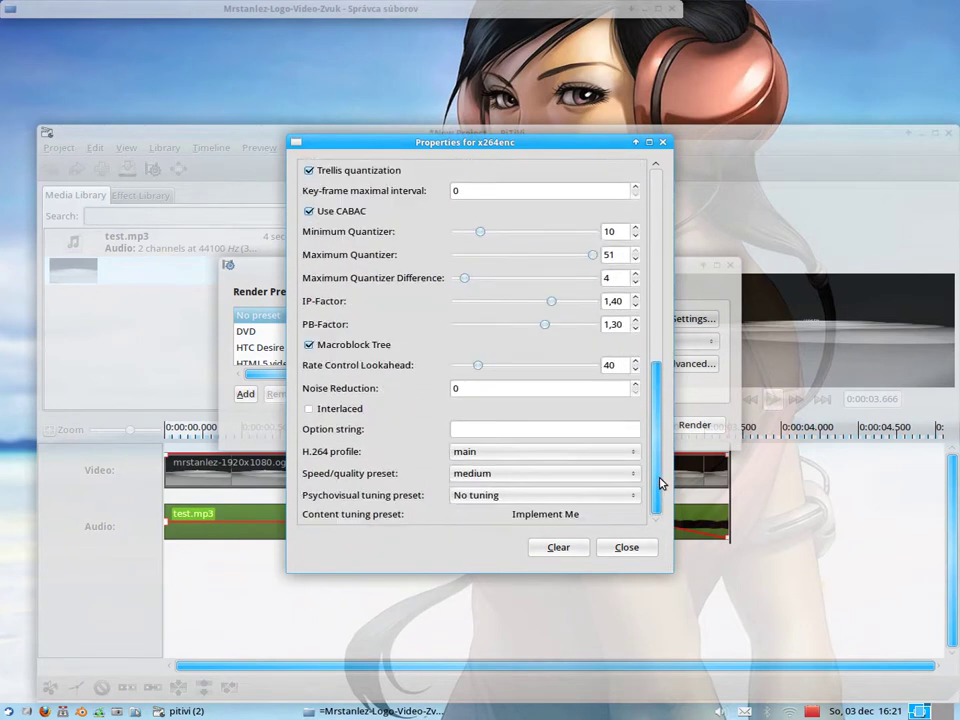
click(622, 548)
- Check the render's audio, video and general settings, and start rendering the movie
click(424, 293)
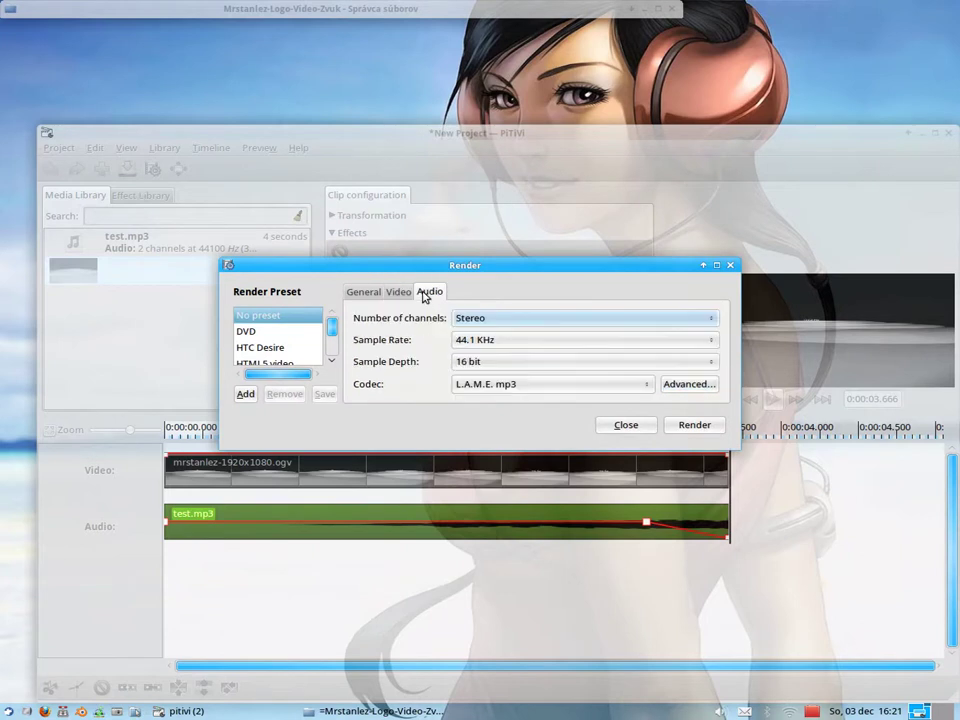
click(368, 296)
click(397, 293)
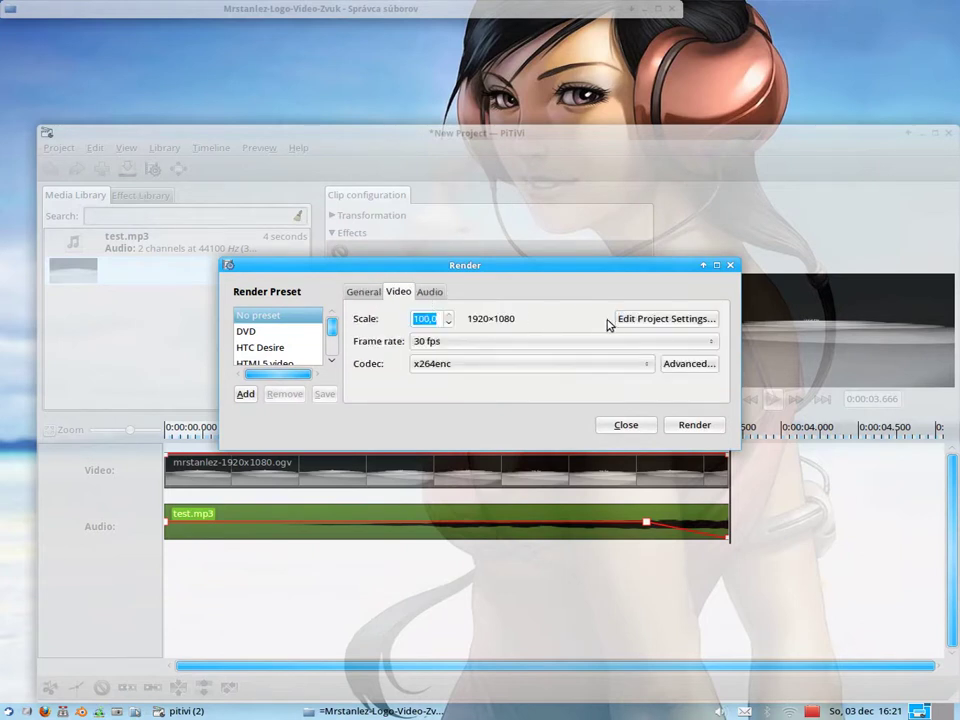
click(364, 292)
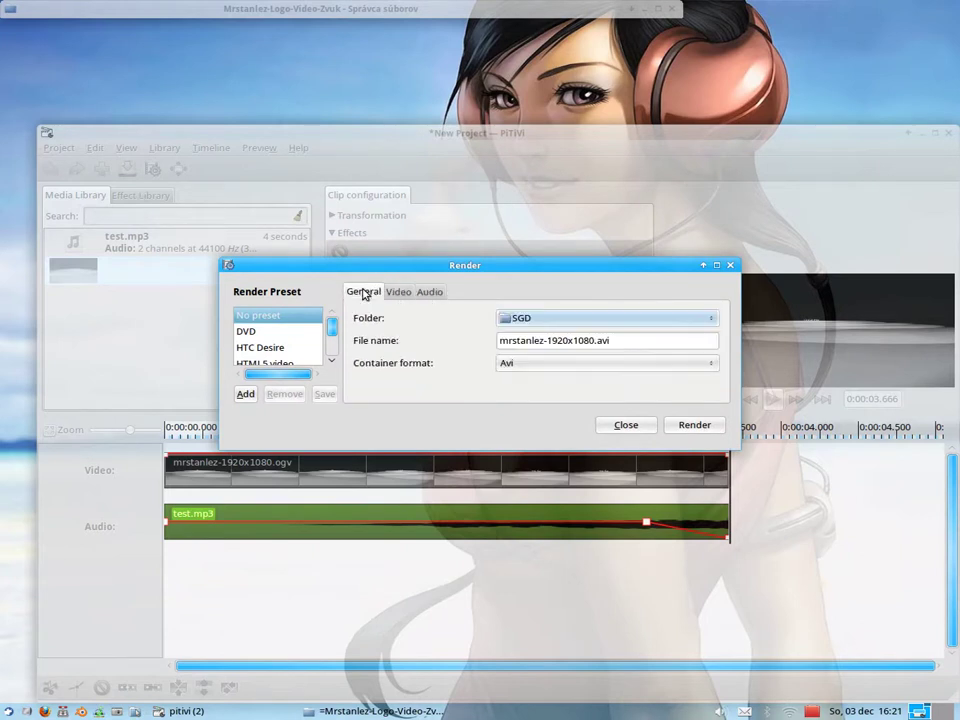
click(683, 426)
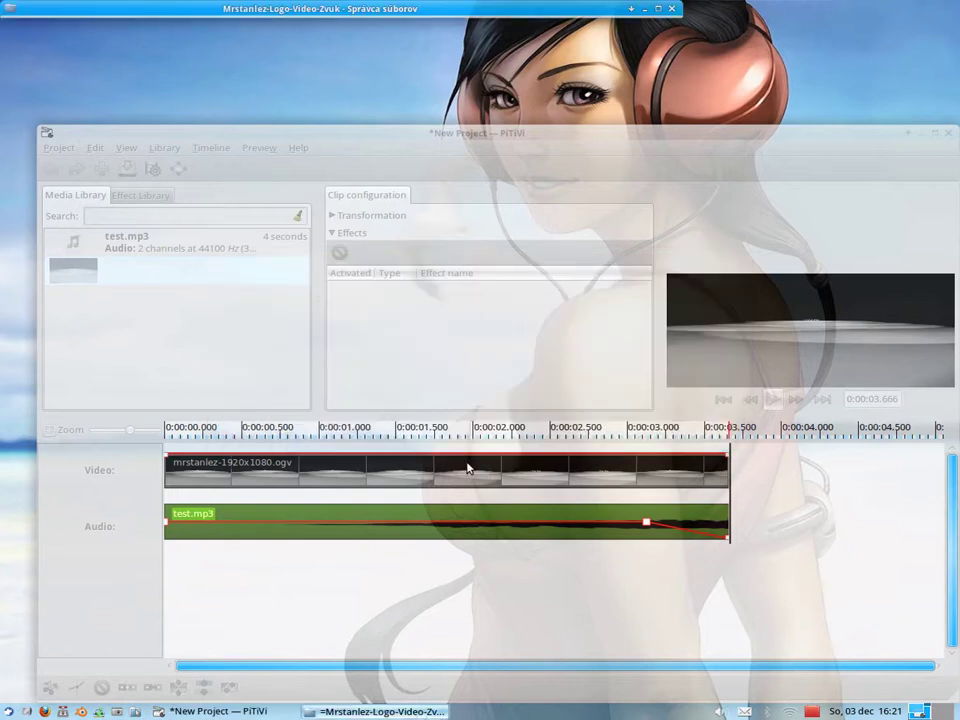
- Unroll the file manager window showing the Mrstanlez-Logo-Video-Zvuk folder and move the rendering progress window in front of it
click(630, 12)
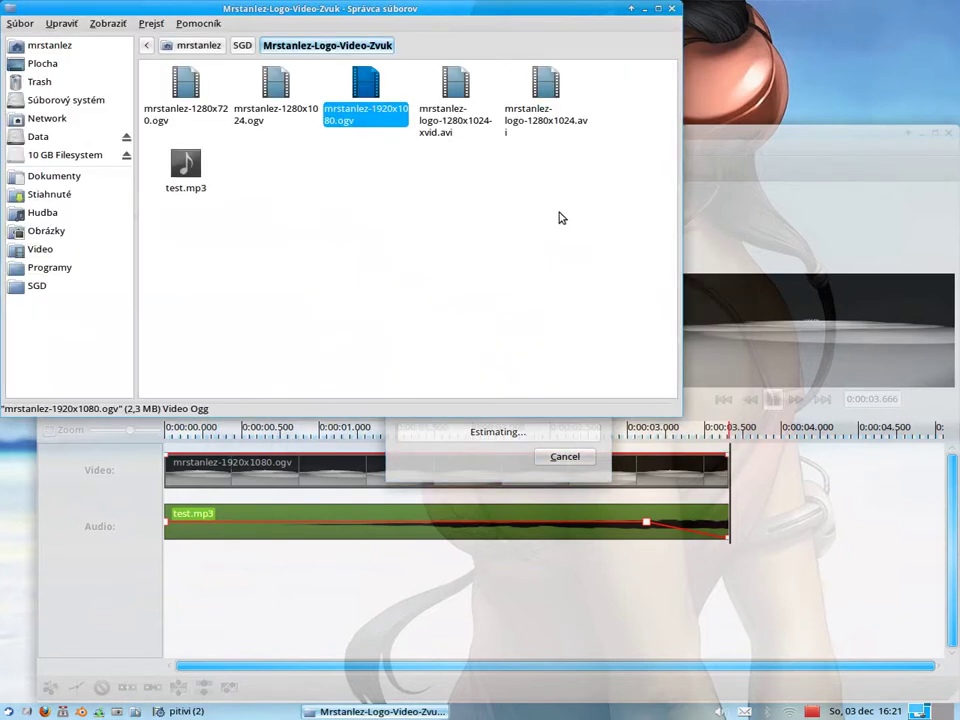
click(484, 458)
drag(479, 392, 484, 308)
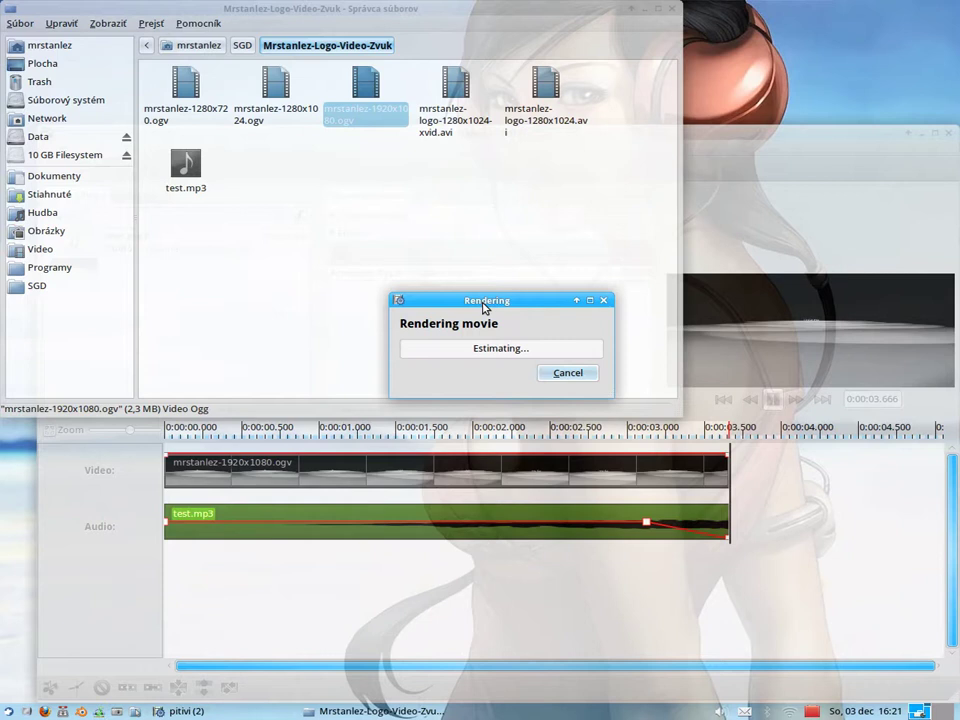
right_click(811, 708)
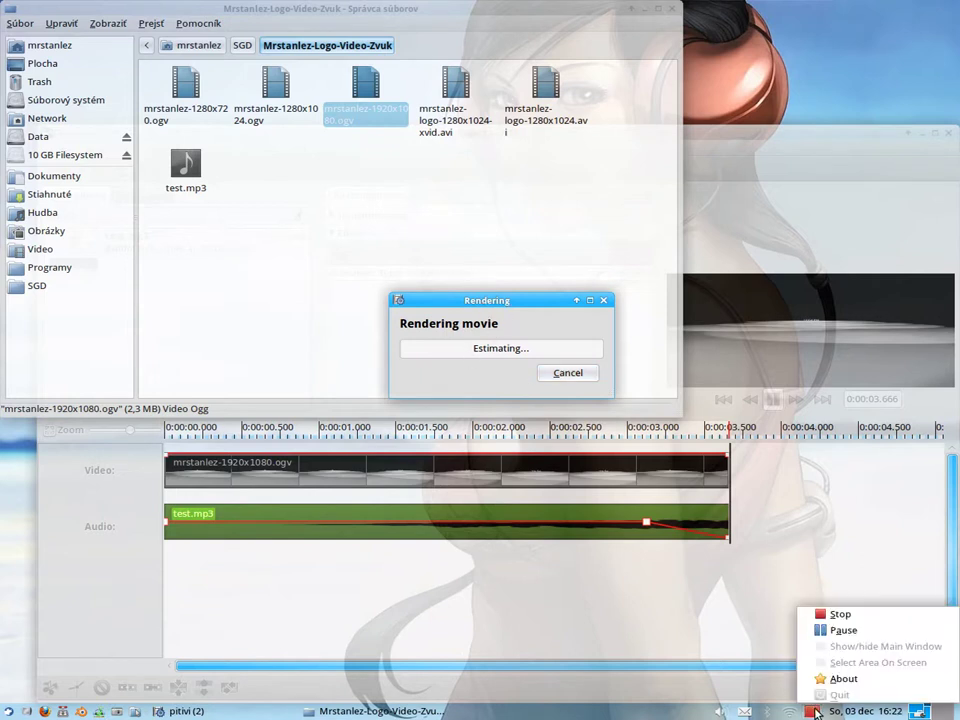
click(840, 616)
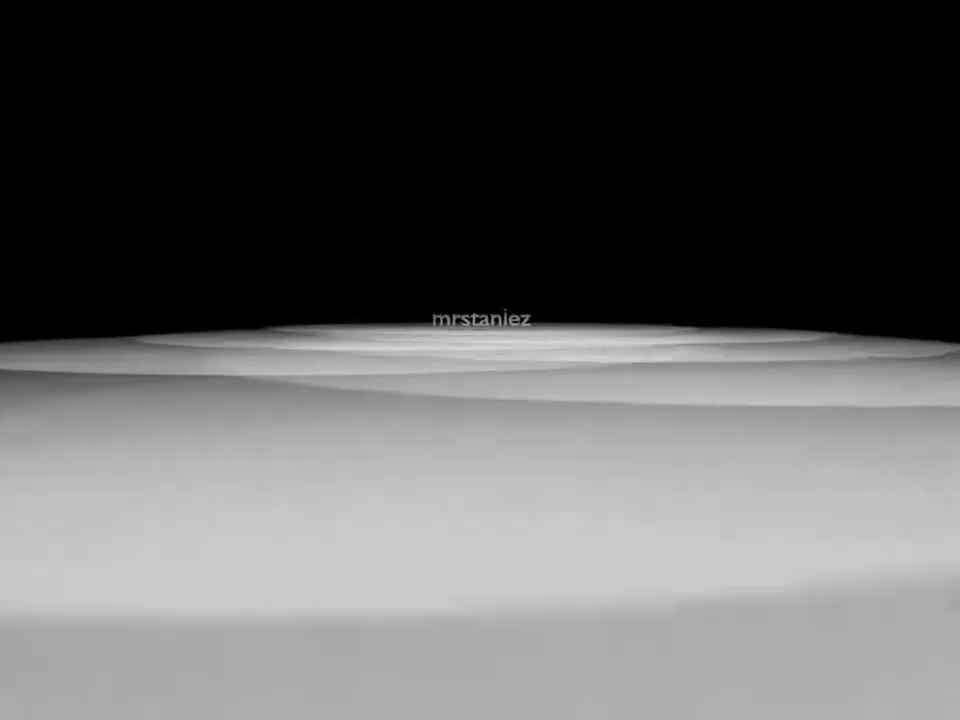